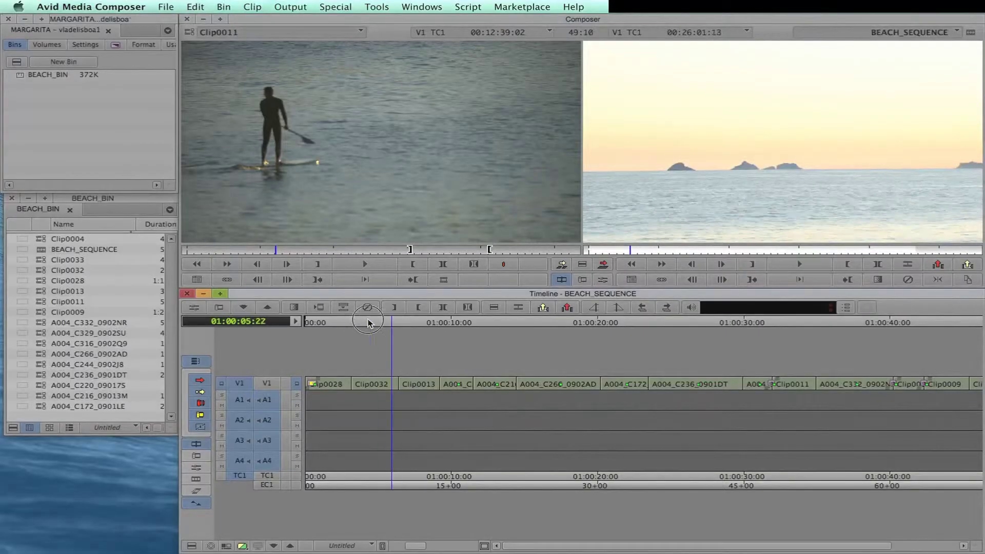
Step: Play through BEACH_SEQUENCE's opening shots from 01:00:02:00 and view A004_C316_0902Q9 and Clip0011
click(306, 330)
click(335, 332)
drag(337, 334, 646, 341)
double_click(42, 344)
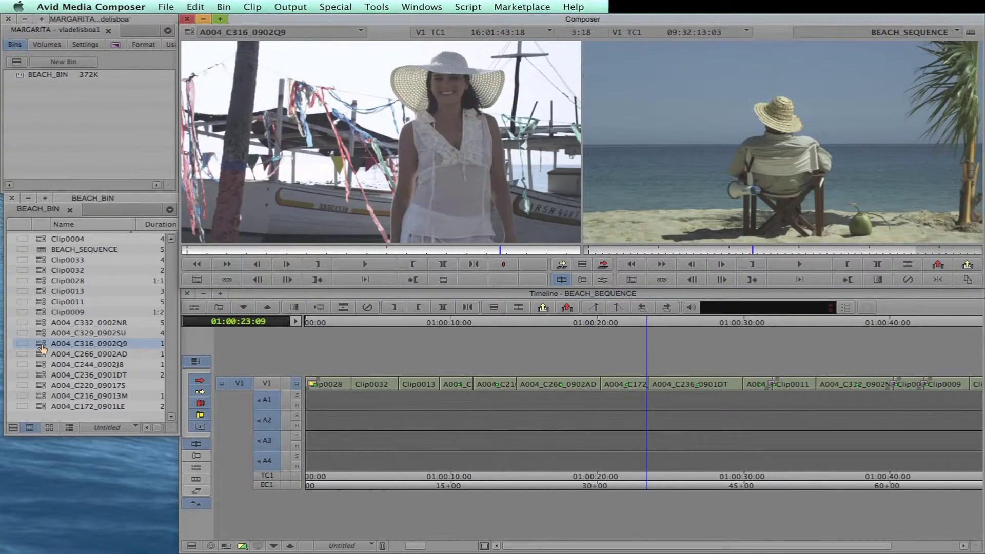
double_click(44, 306)
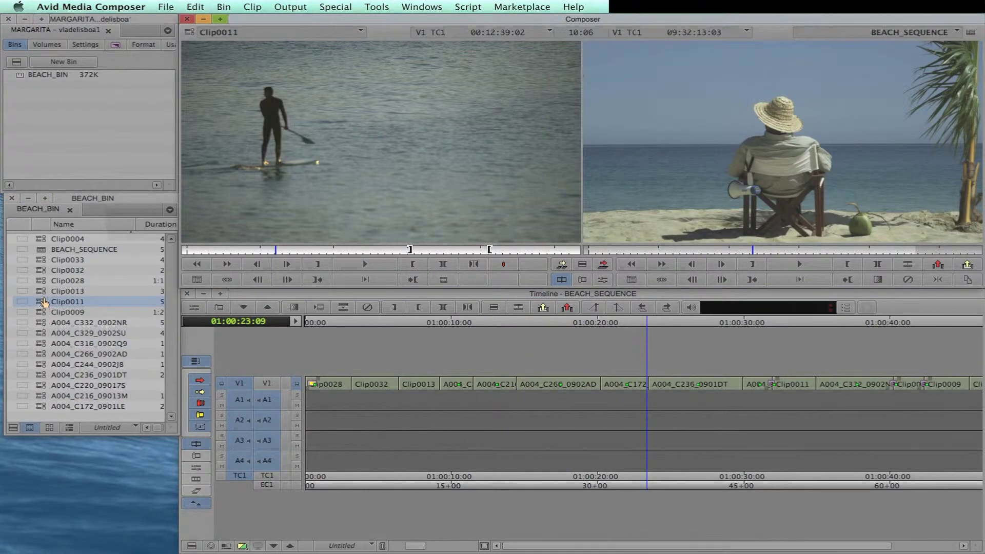
Step: Start linking external camera media, then step back through the sequence to review shots
click(169, 6)
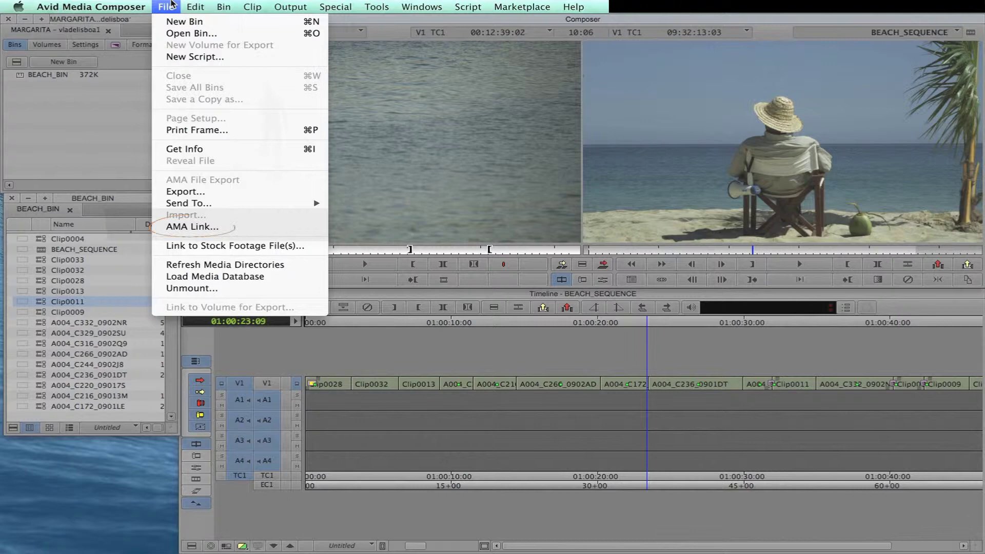
click(241, 226)
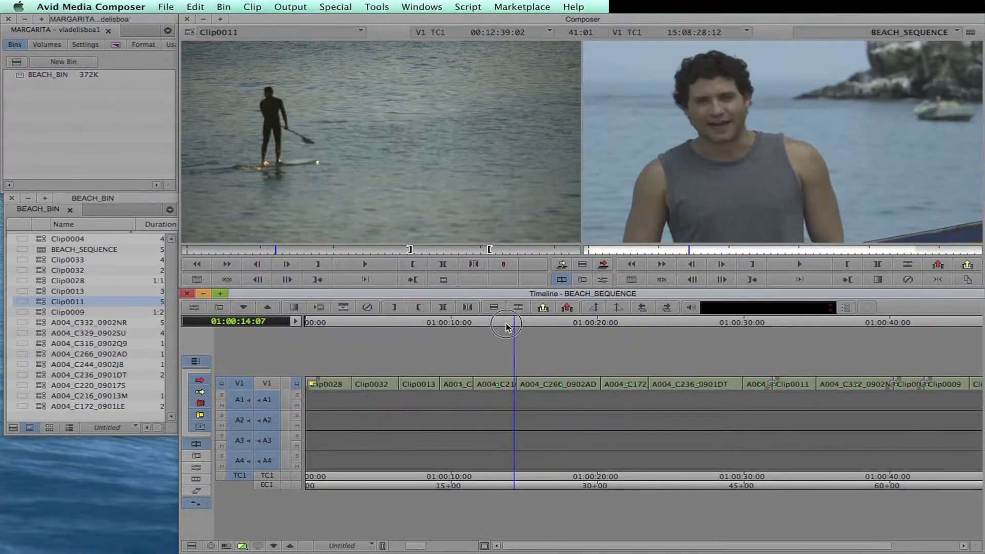
drag(517, 330, 479, 332)
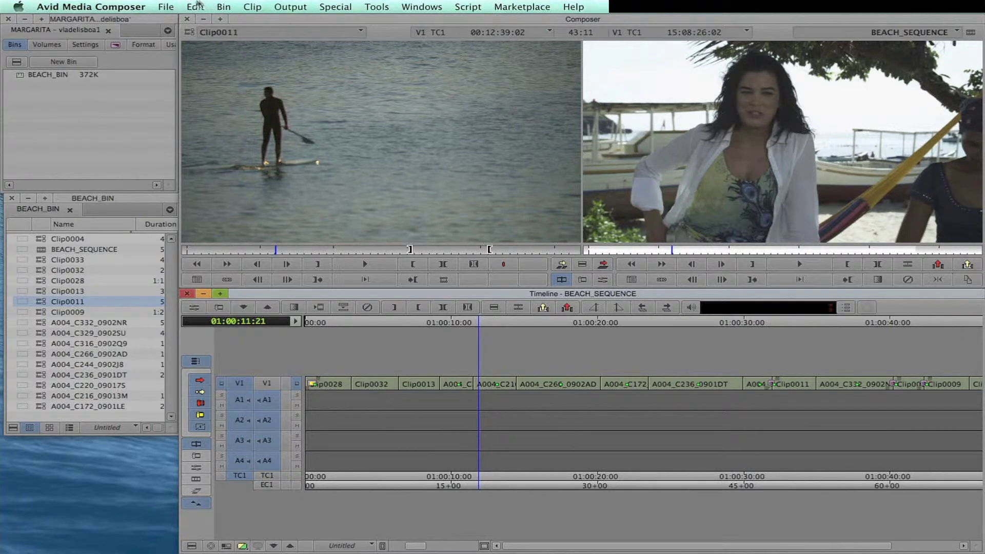
Step: Export BEACH_SEQUENCE as BEACH_SEQUENCE.aaf to the Desktop, keeping the AAF export settings
click(172, 5)
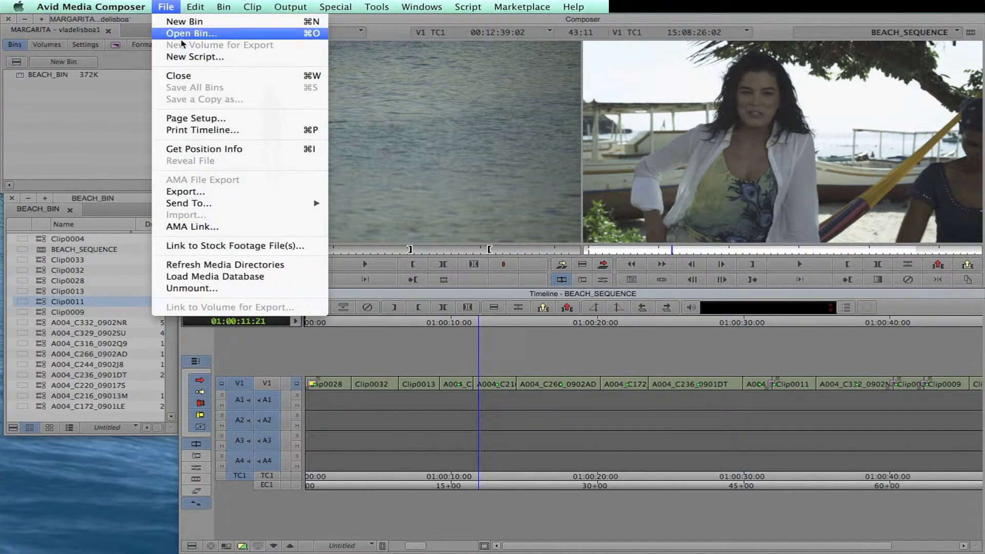
click(285, 192)
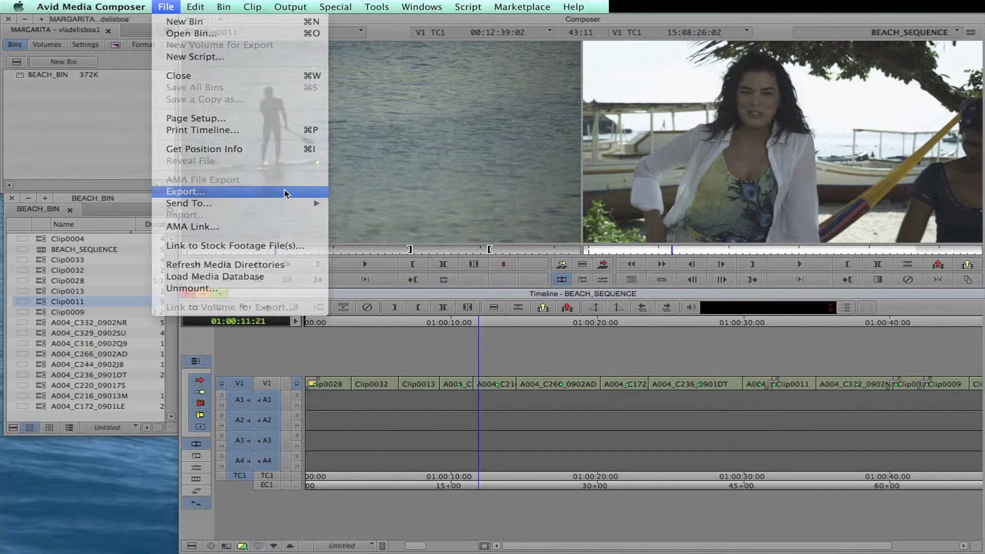
click(454, 262)
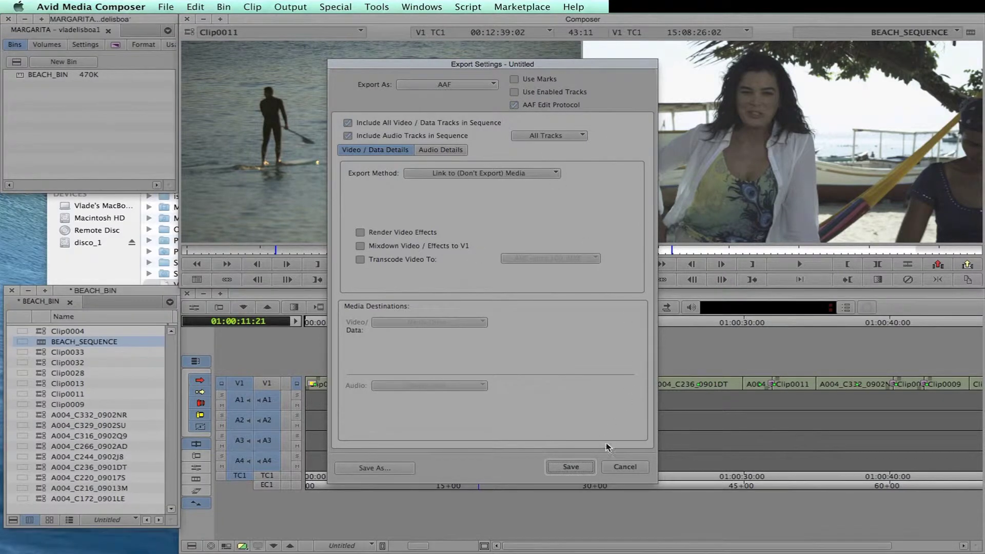
click(574, 466)
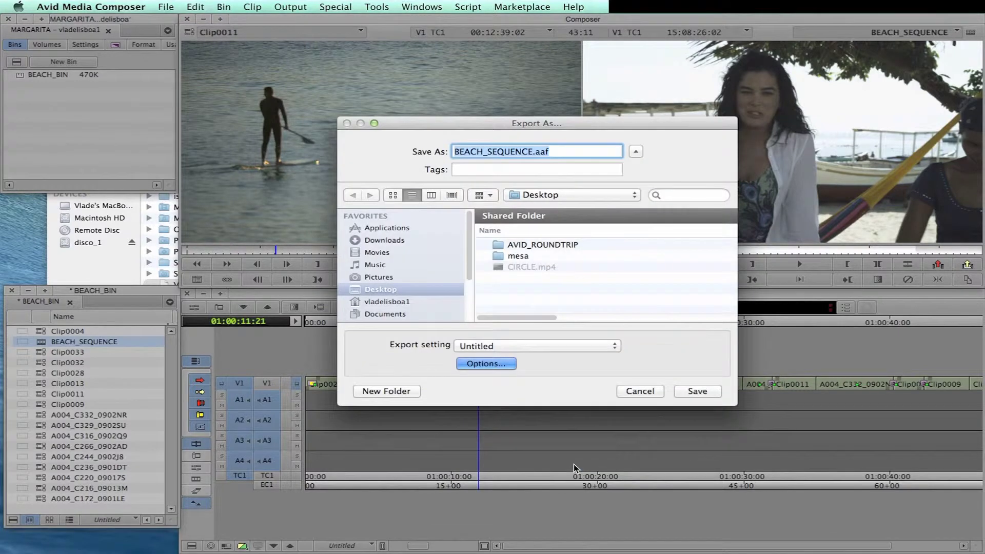
click(697, 392)
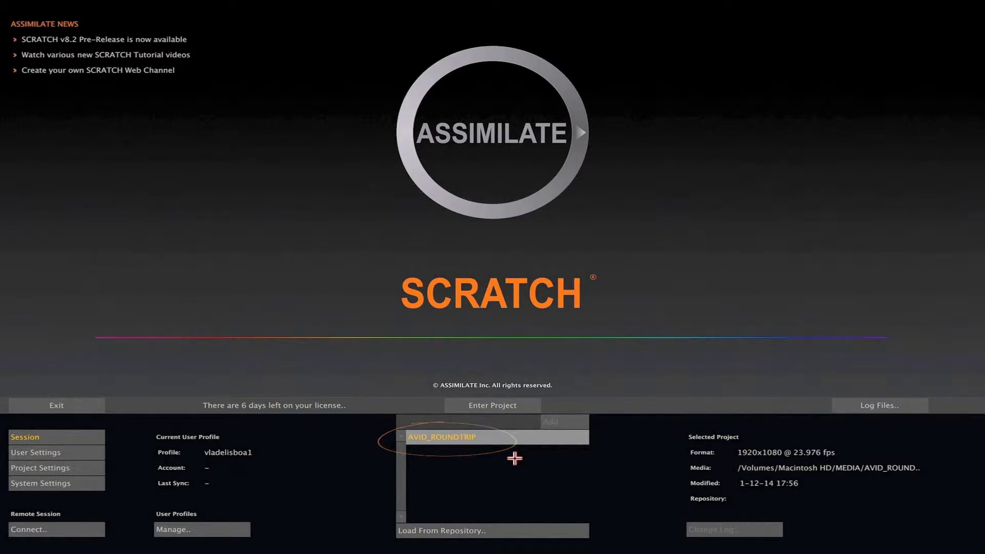
Step: Enter the AVID_ROUNDTRIP project from the SCRATCH start screen
click(485, 405)
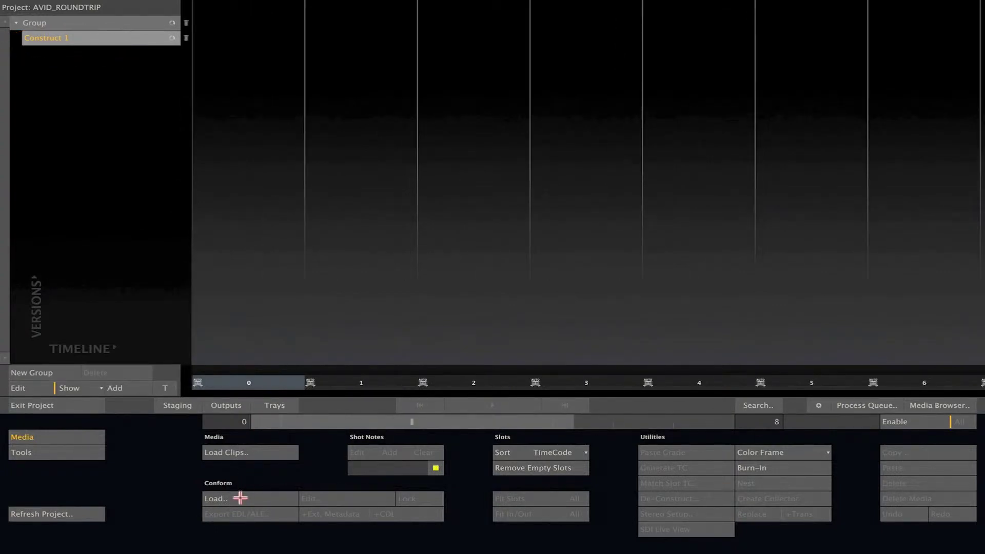
Step: Load BEACH_SEQUENCE.aaf from the Desktop as the edit list to conform
click(240, 498)
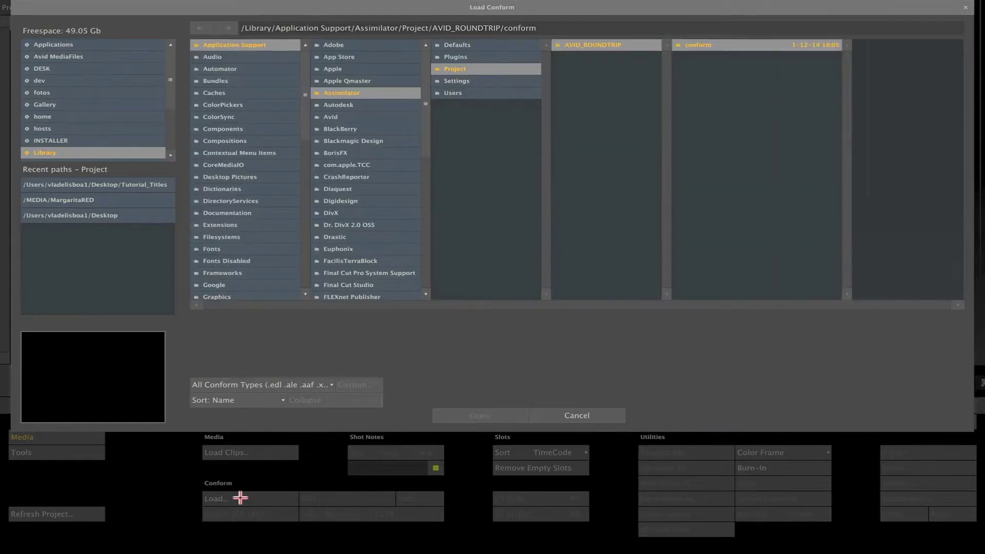
click(126, 217)
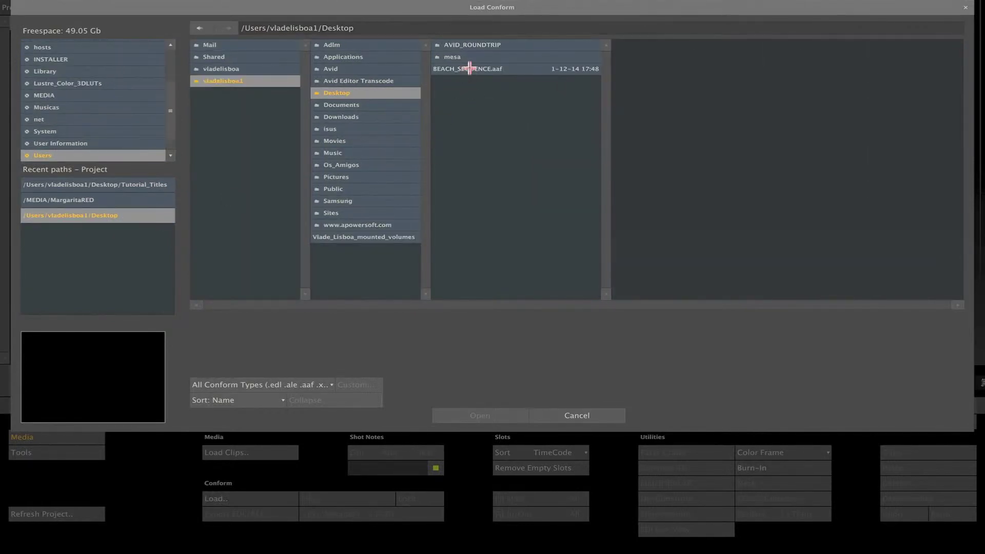
click(468, 70)
click(445, 413)
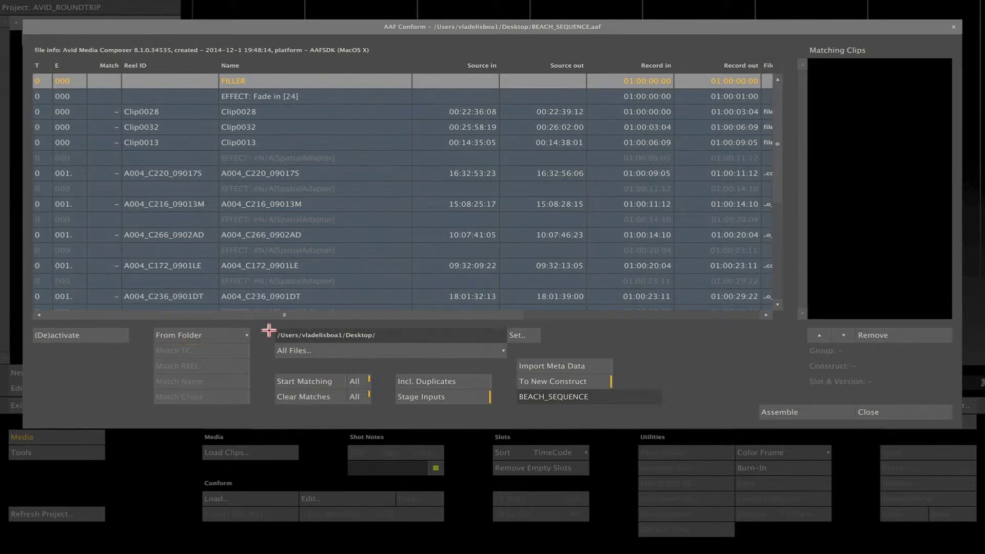
Step: Set the media search folder to the MEDIA folder on the disco_1 drive
click(524, 336)
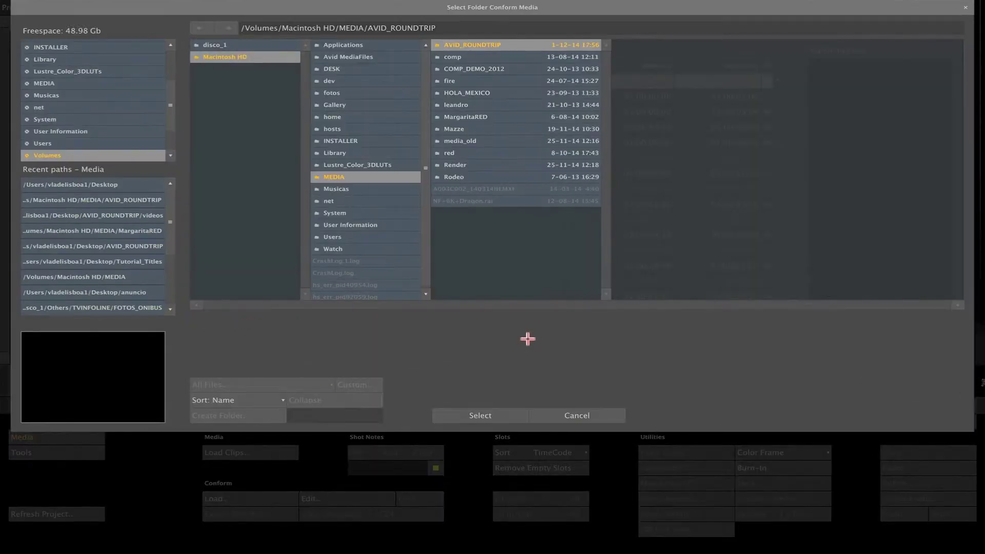
click(224, 45)
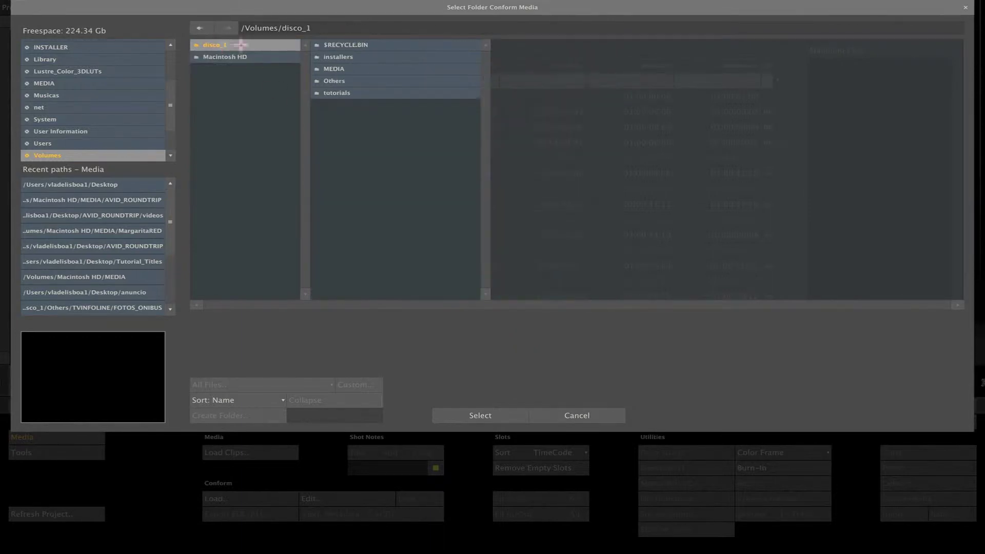
click(342, 68)
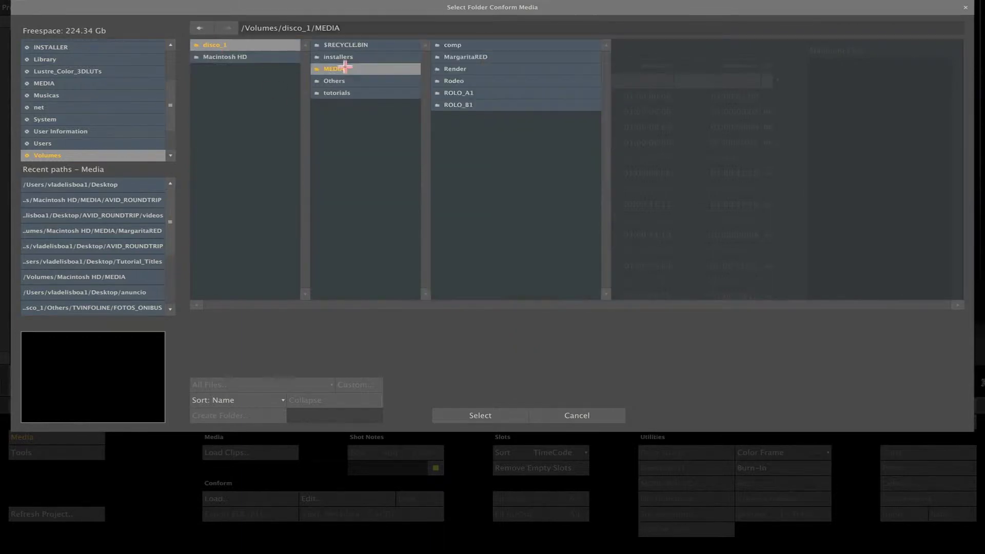
click(470, 414)
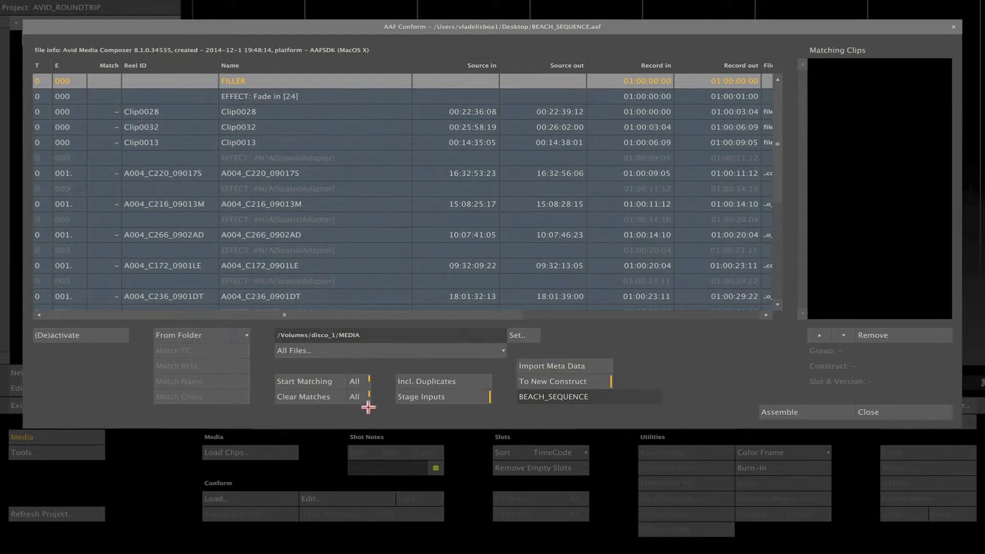
Step: Match the AAF events to media and check matches from Clip0028 to A004_C236_0901DT
click(296, 381)
mouse_move(777, 124)
mouse_down()
mouse_move(780, 233)
mouse_move(778, 110)
mouse_up()
click(148, 111)
click(147, 127)
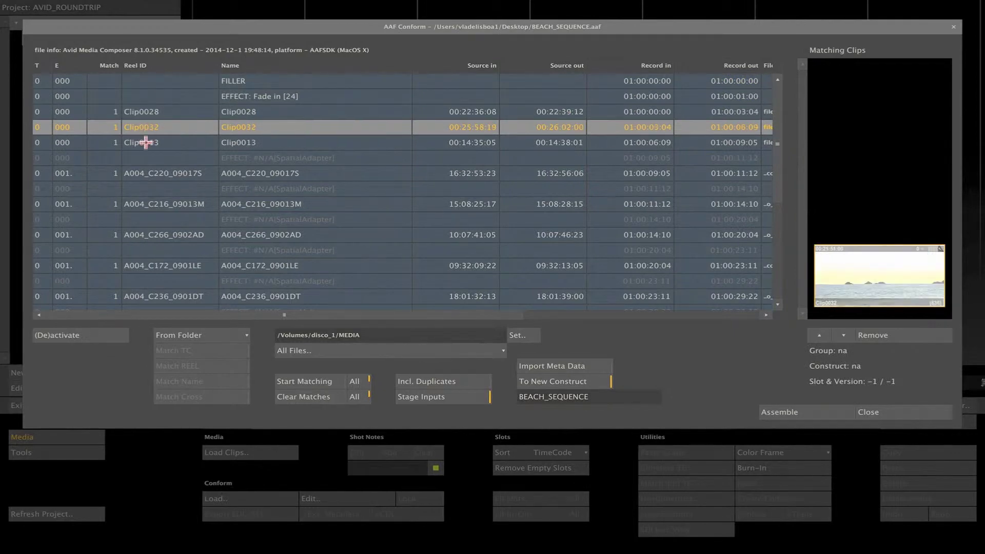
click(146, 143)
click(170, 173)
click(168, 202)
click(165, 234)
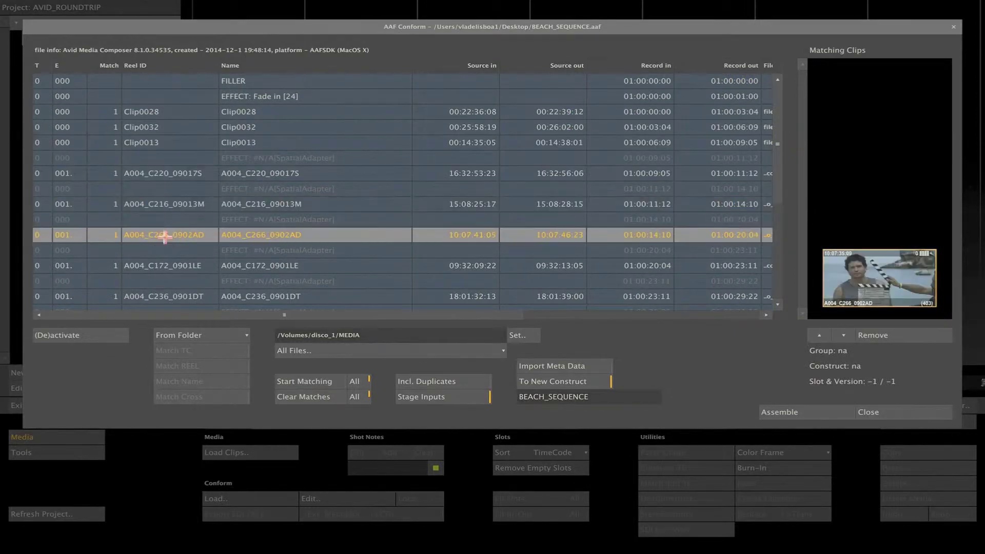
click(163, 266)
click(157, 296)
Step: Check the remaining matches, A004_C329_0902SU to Clip0004, then assemble into a new construct
drag(780, 137, 778, 229)
click(153, 136)
click(136, 164)
click(146, 197)
click(141, 226)
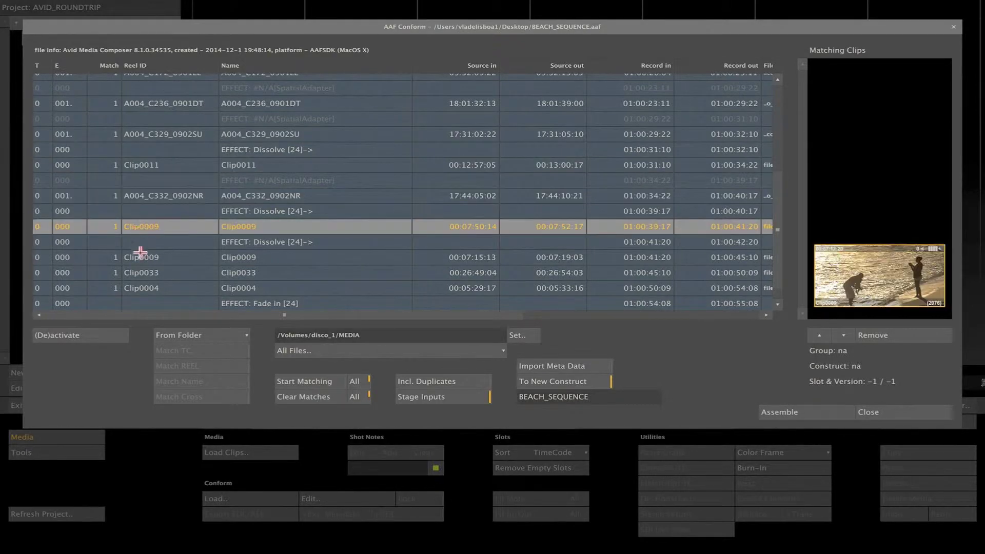
click(140, 256)
click(143, 282)
click(142, 296)
drag(780, 193, 774, 240)
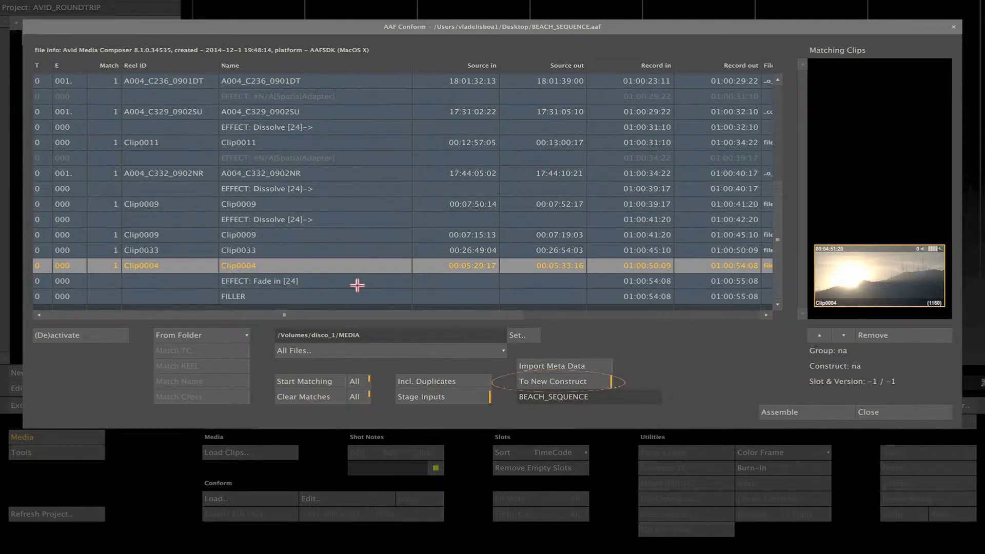
click(774, 412)
click(771, 412)
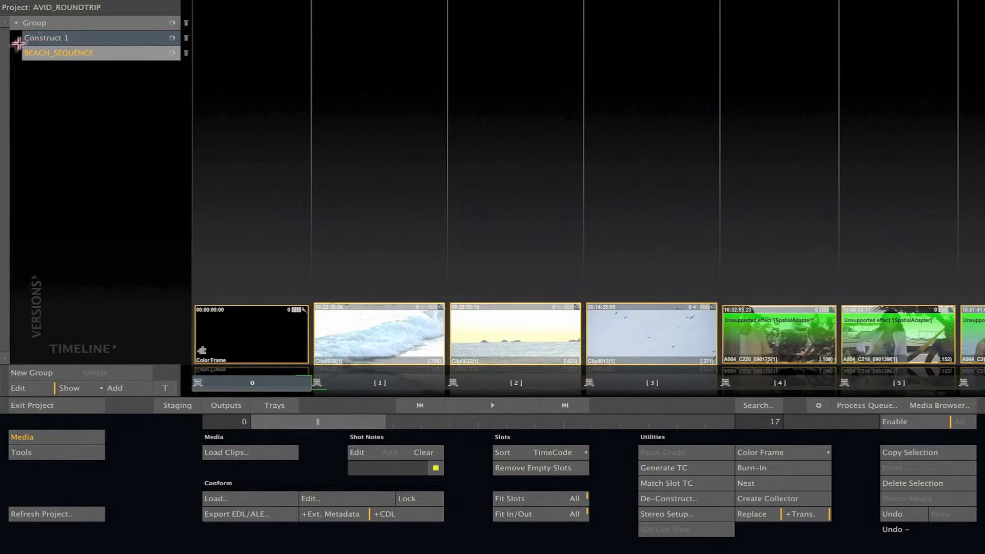
Step: Open the sequence in the Player on the grading panel at frame 27 of the first shot
click(122, 67)
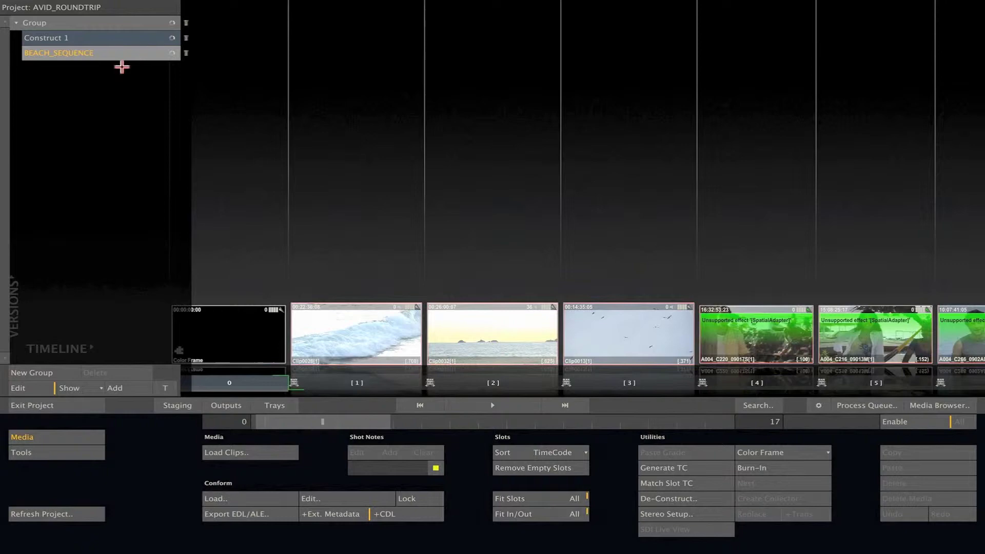
click(487, 405)
right_click(275, 270)
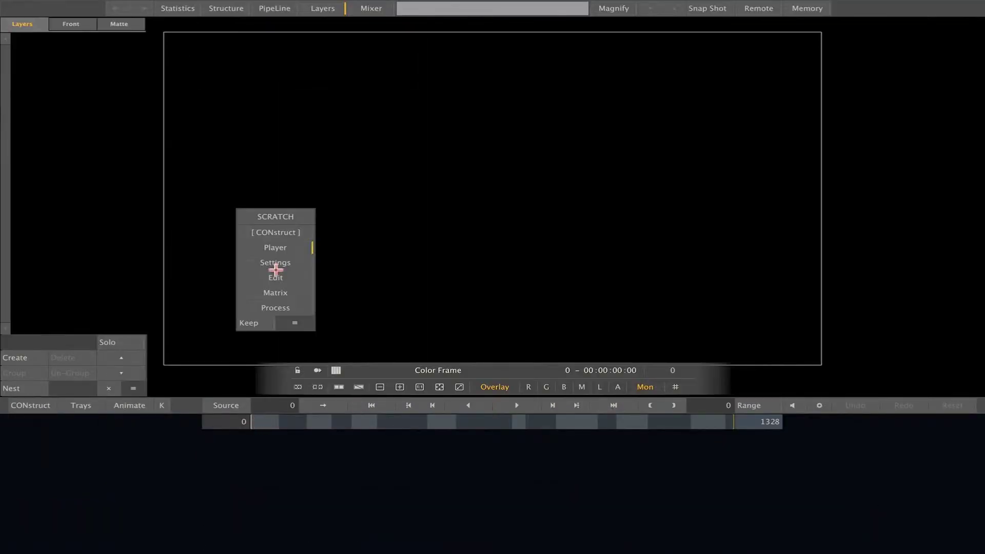
click(279, 293)
drag(251, 422, 260, 422)
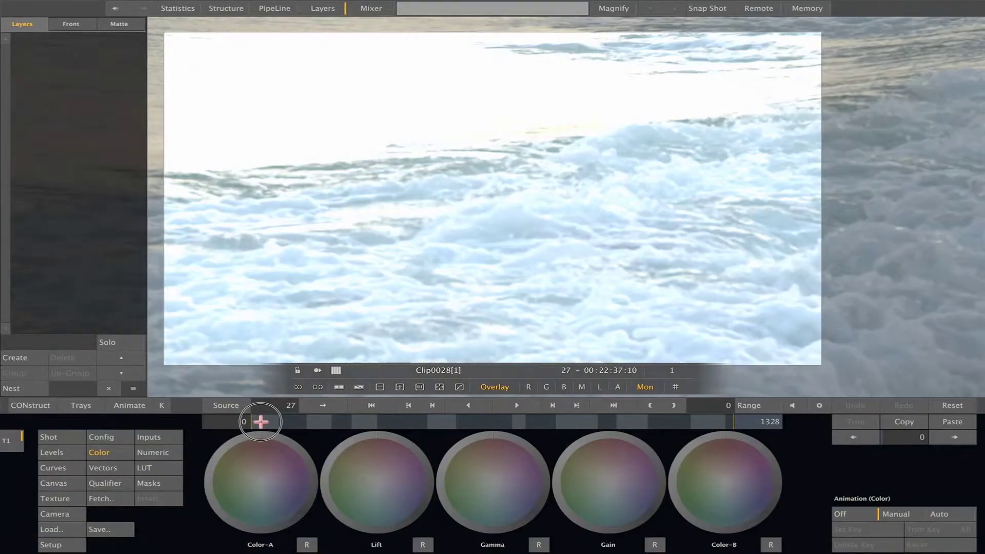
Step: Set Clip0028's framing to Fit Width at 46.875 scale, then scrub to another shot
click(109, 436)
click(550, 451)
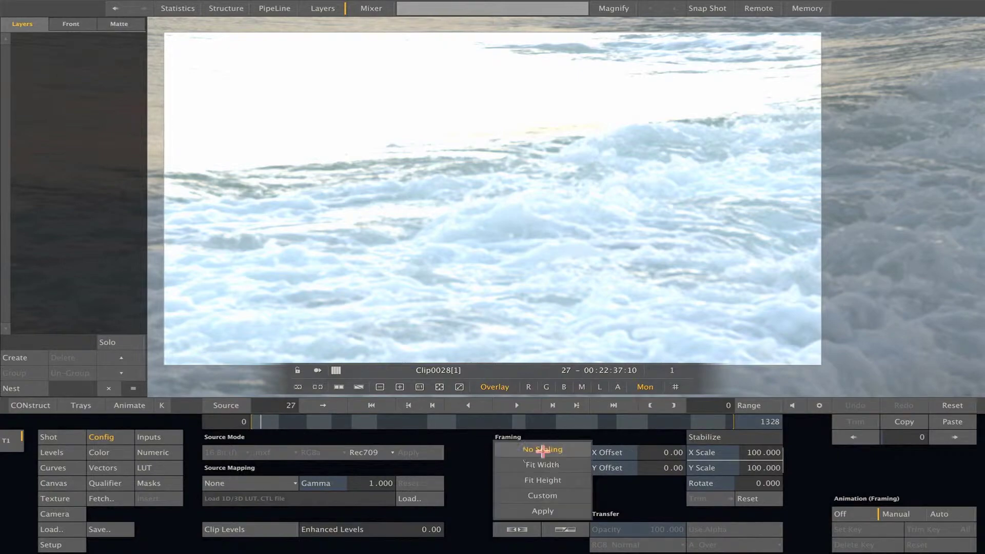
click(533, 465)
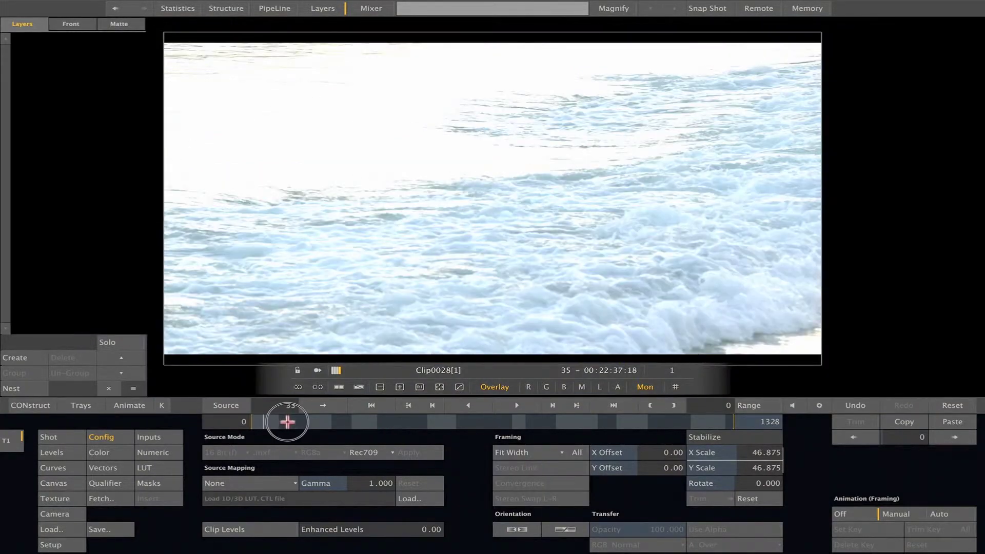
drag(287, 422, 367, 420)
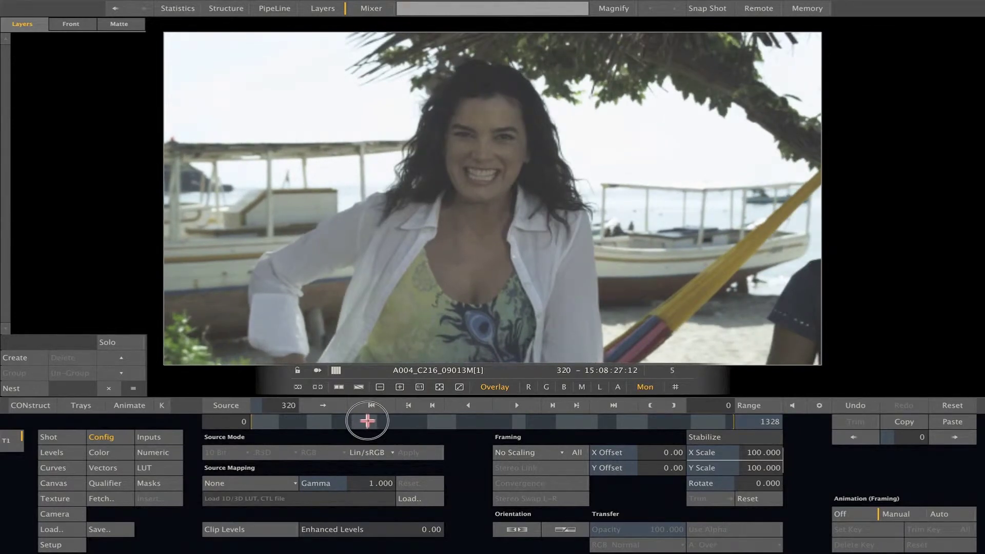
Step: Raise Color-B saturation to 194.855, Gamma Blue to 1.128 and Gain Blue to 3.671
click(99, 453)
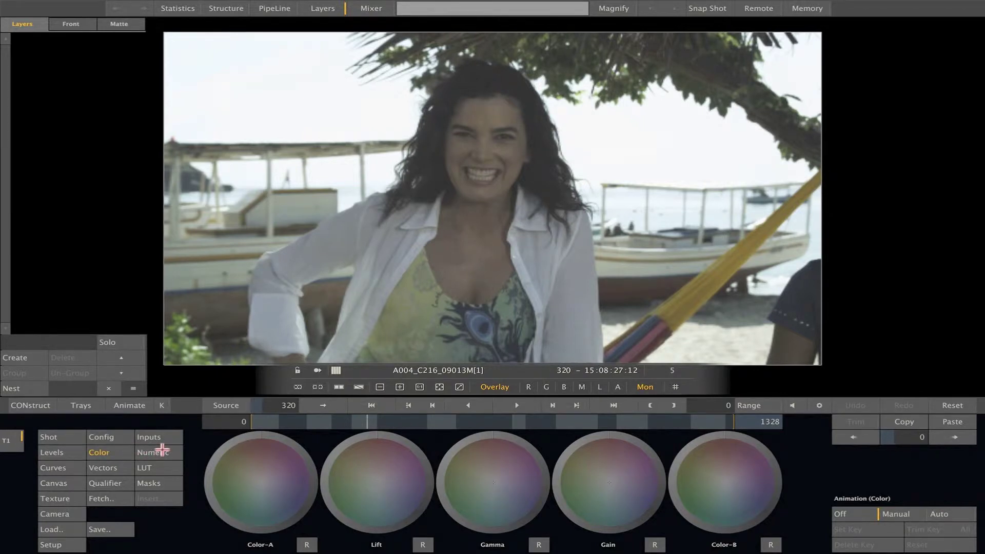
click(157, 452)
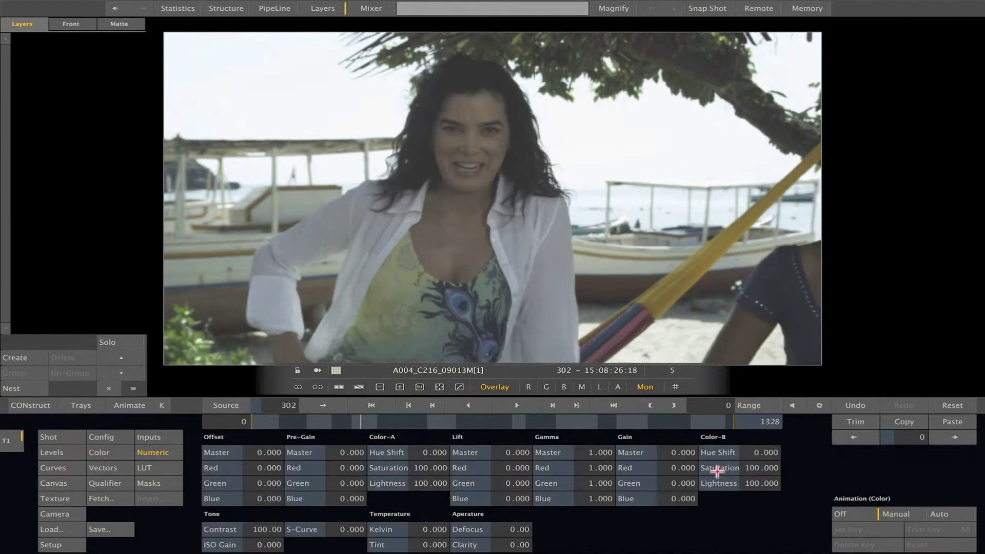
mouse_move(717, 470)
mouse_down()
mouse_move(732, 468)
mouse_move(714, 476)
mouse_move(716, 451)
mouse_move(727, 469)
mouse_up()
drag(572, 497, 578, 500)
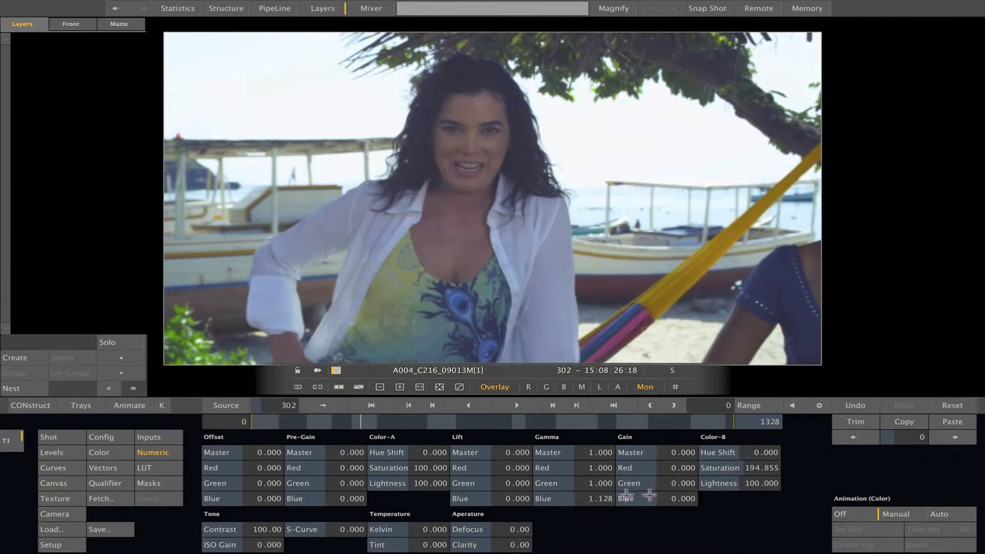
drag(648, 501, 650, 498)
Step: Copy the grade, paste it forward onto all following shots, and return to the construct view
click(896, 421)
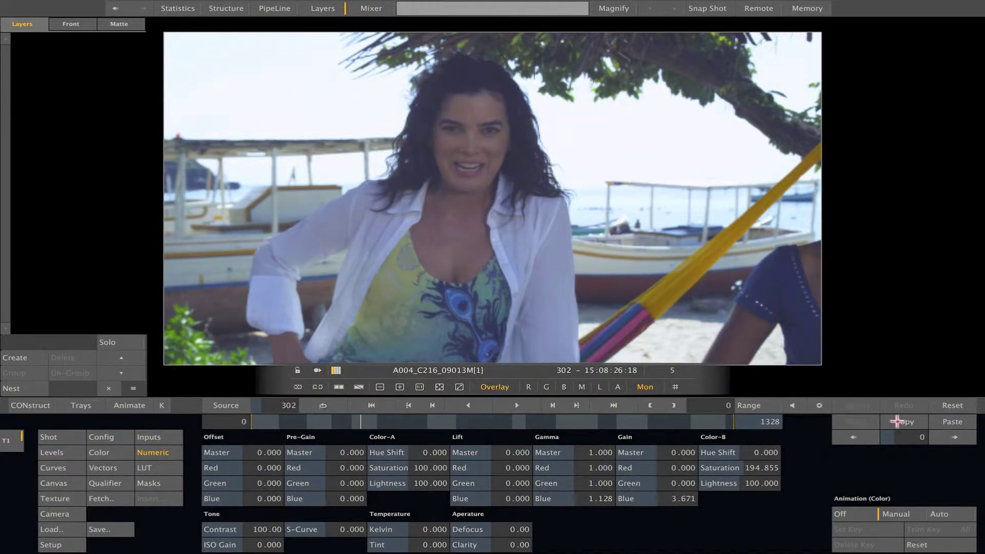
click(945, 421)
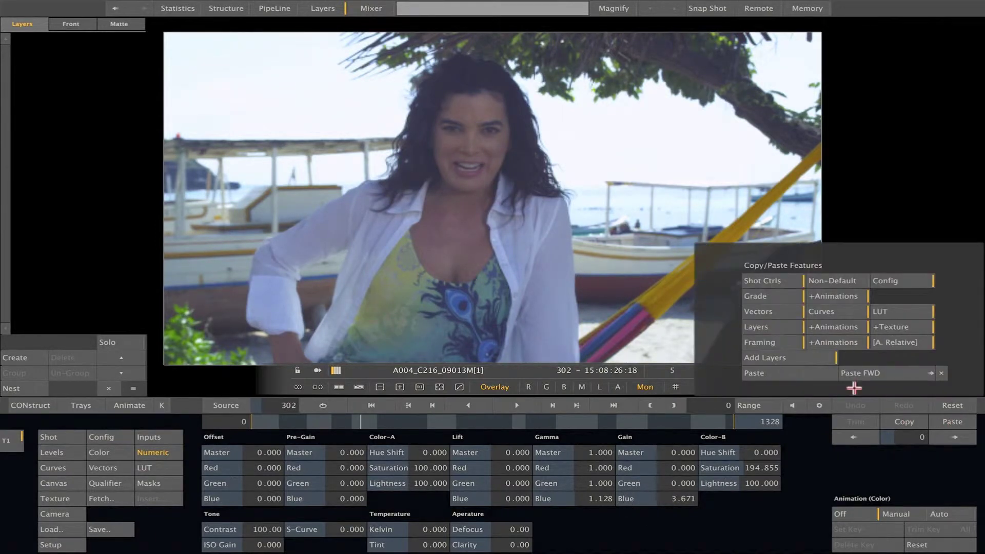
click(851, 373)
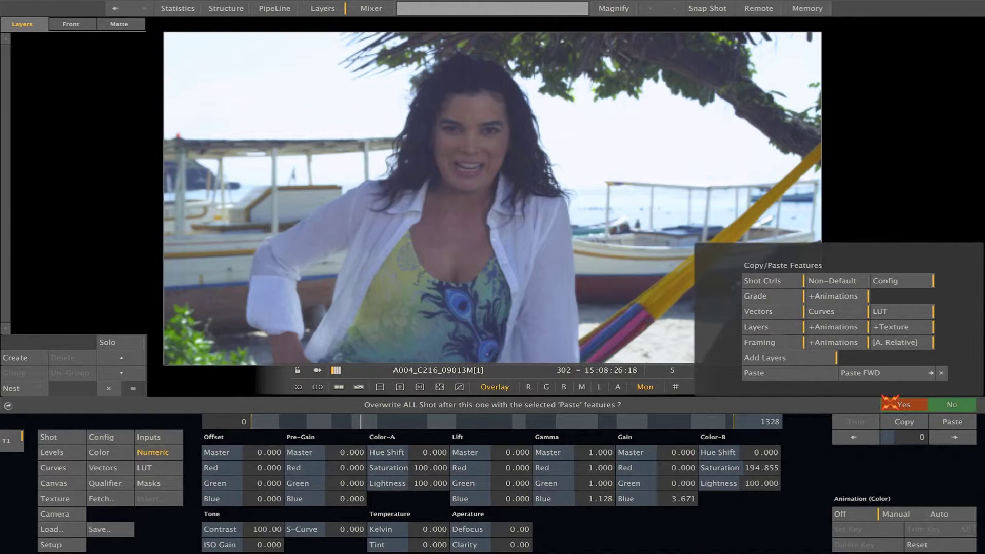
click(893, 402)
drag(380, 417, 527, 429)
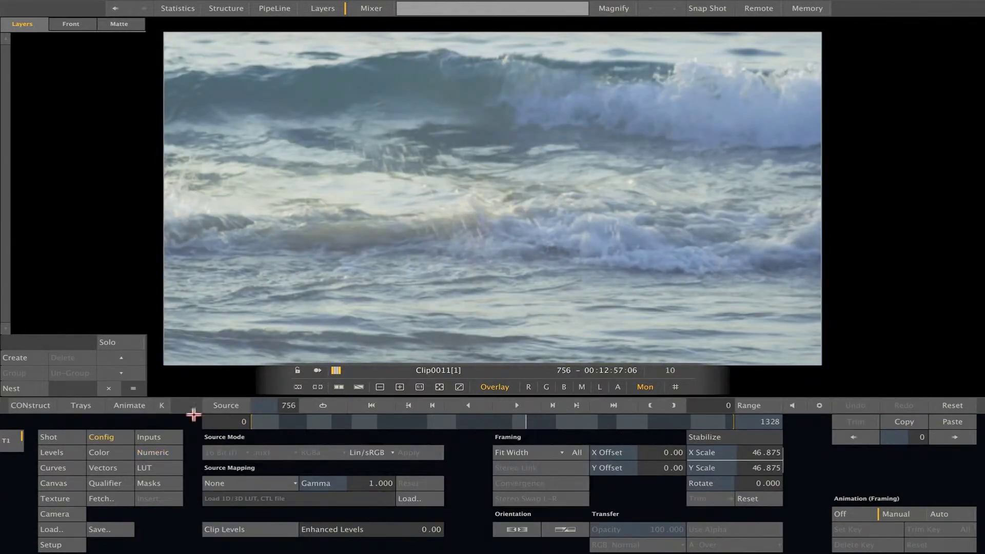
click(32, 405)
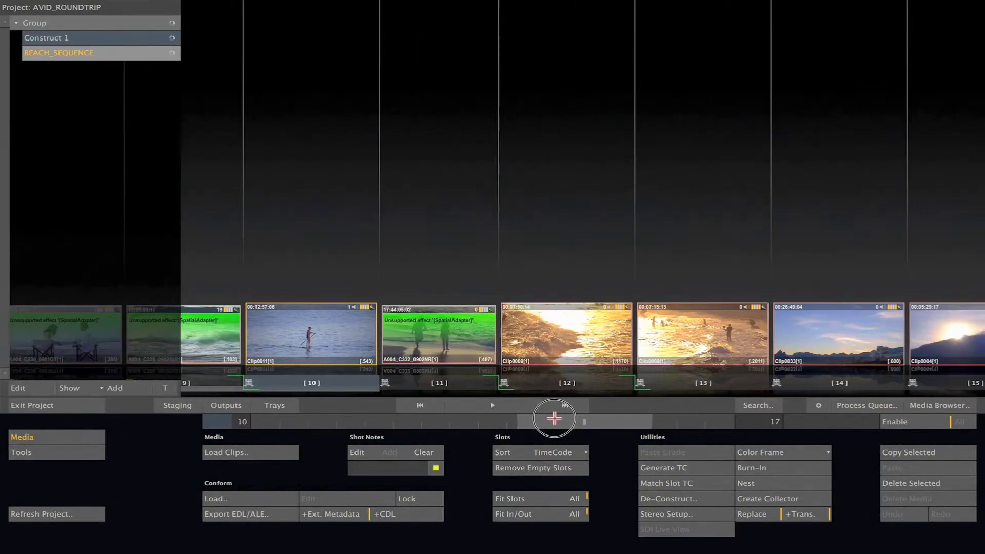
scroll(604, 382, up, 8)
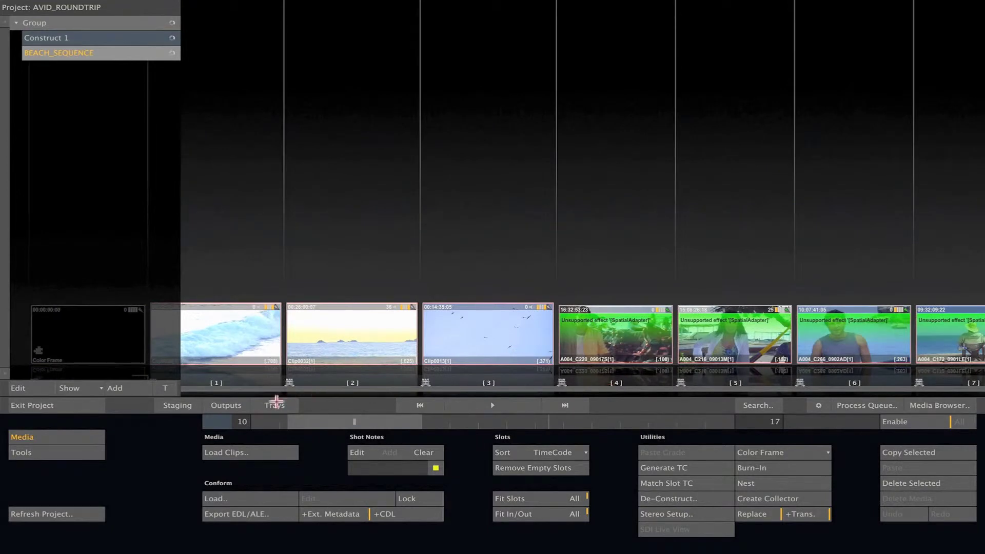
Step: Add an MXF AMT Export output to the BEACH_SEQUENCE node in Outputs
click(222, 409)
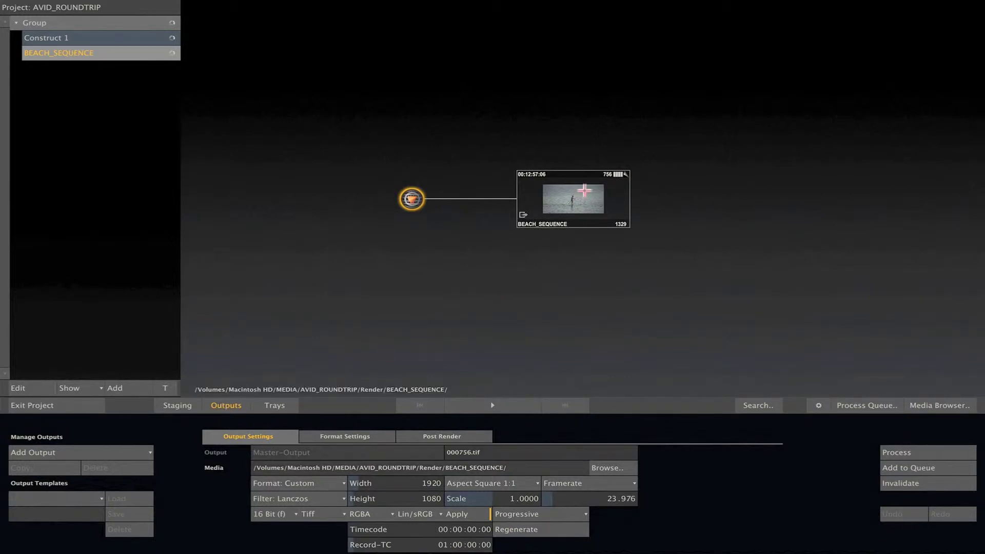
click(583, 195)
click(83, 454)
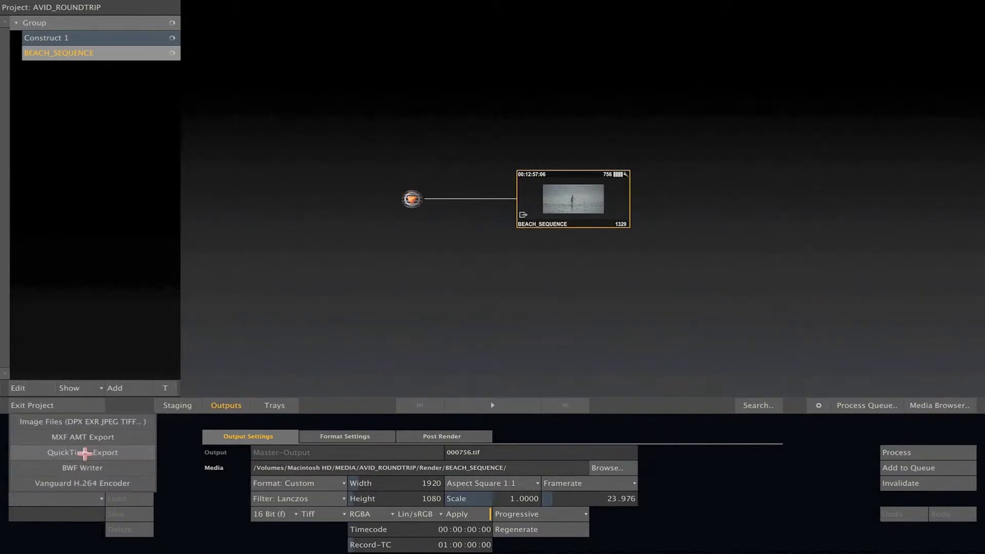
click(97, 437)
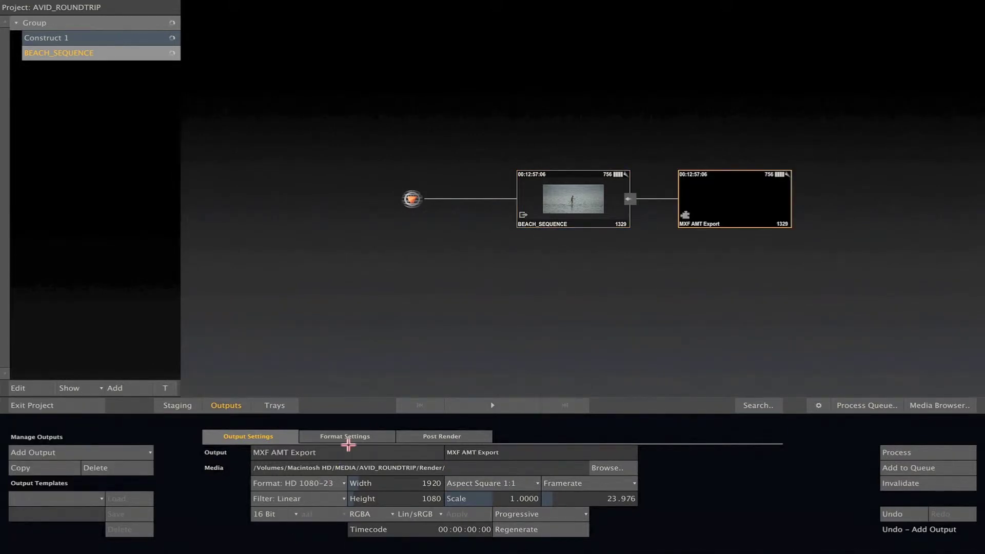
Step: Choose 1080p/23.976 DNxHD 175x as the MXF output's codec in Format Settings
click(348, 442)
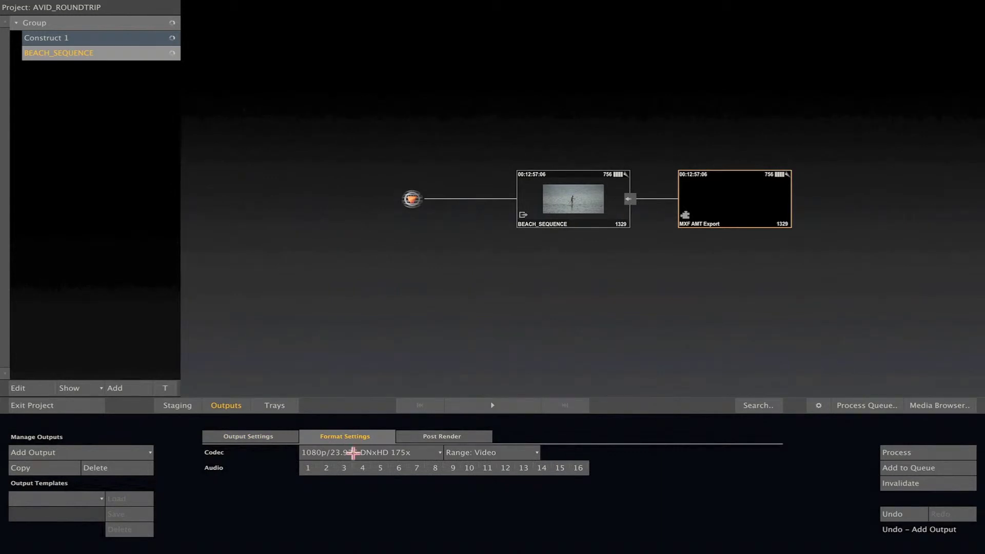
click(352, 451)
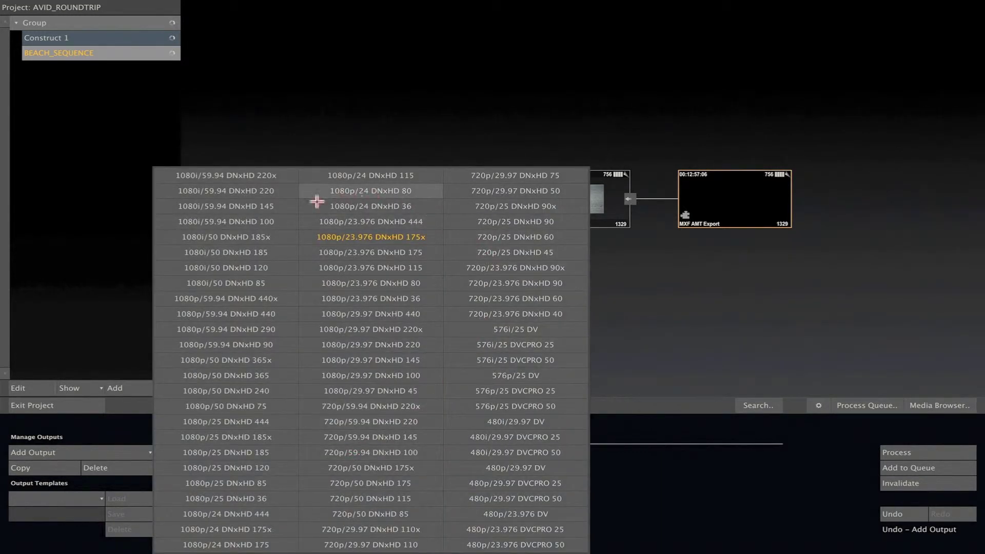
click(346, 238)
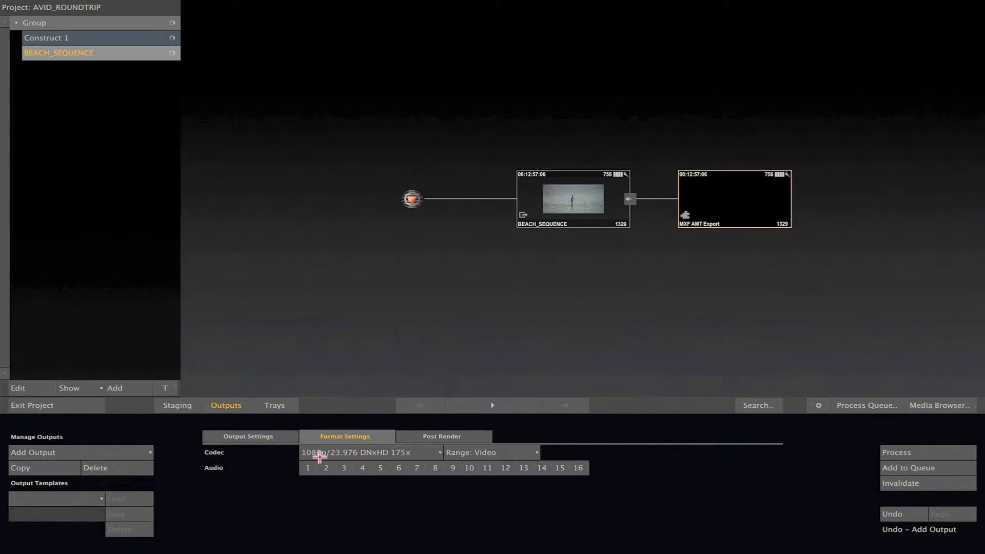
click(266, 433)
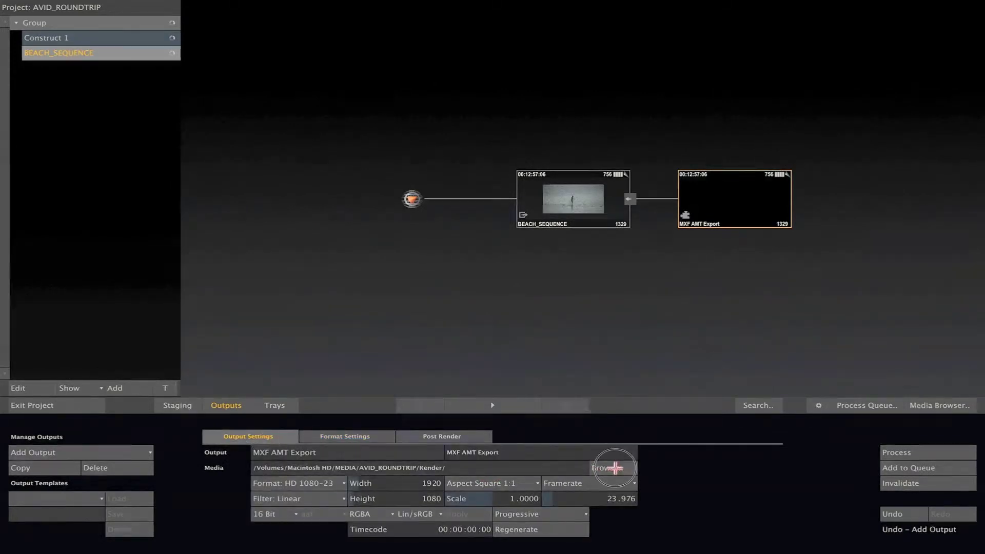
Step: Create a FROM_SCRATCH folder in disco_1/MEDIA/Render and use it as the render destination
click(615, 468)
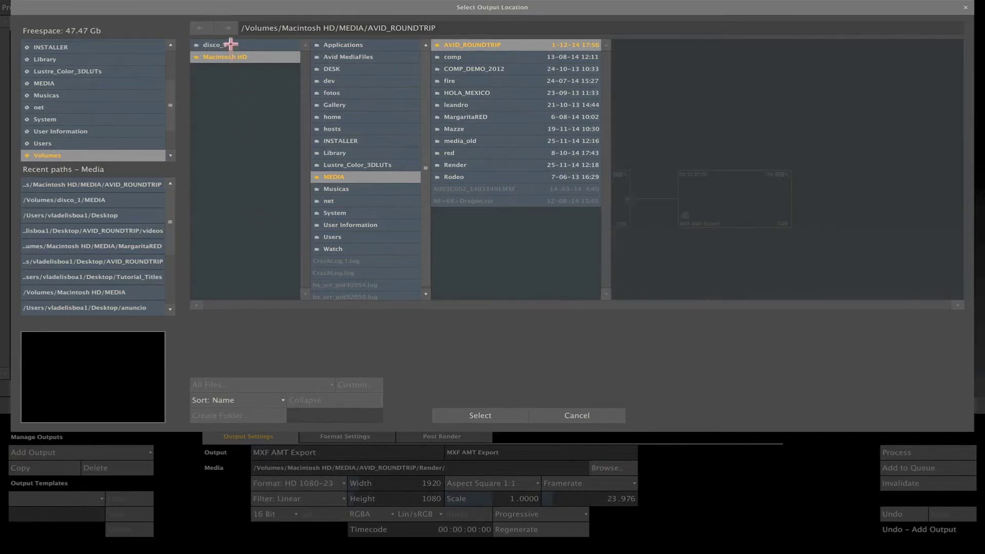
click(227, 44)
click(344, 68)
click(460, 69)
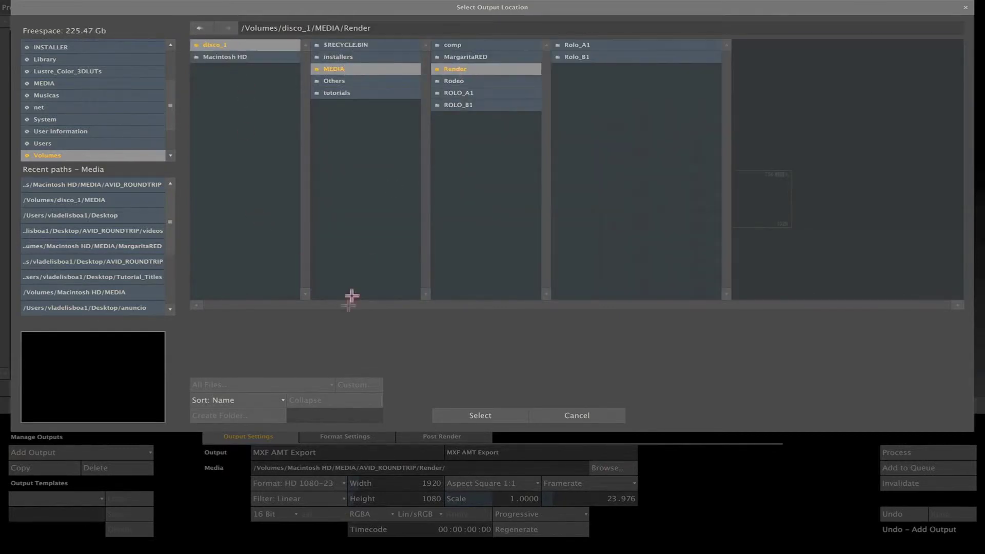
click(314, 413)
text(FROM)
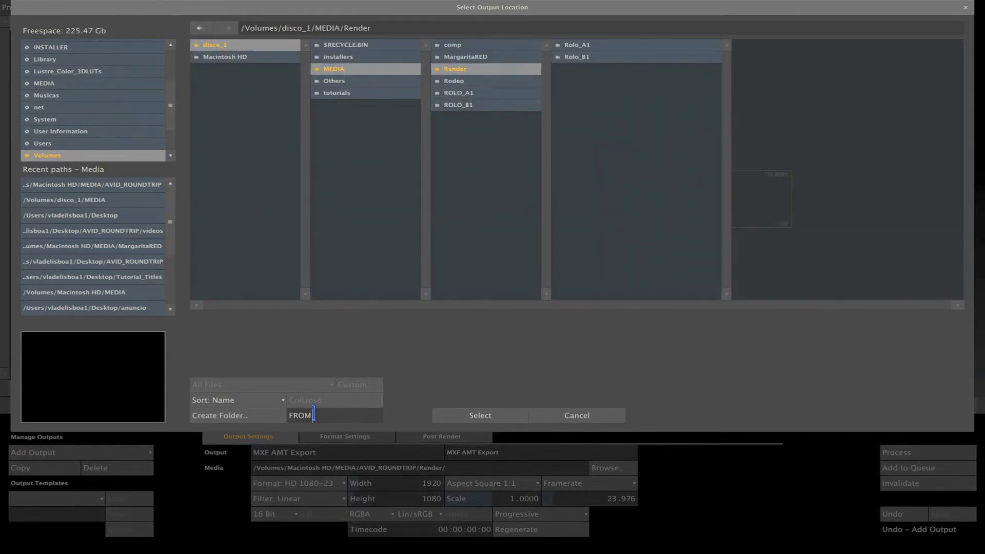
text(_SCRATCH)
click(213, 414)
click(213, 414)
click(449, 414)
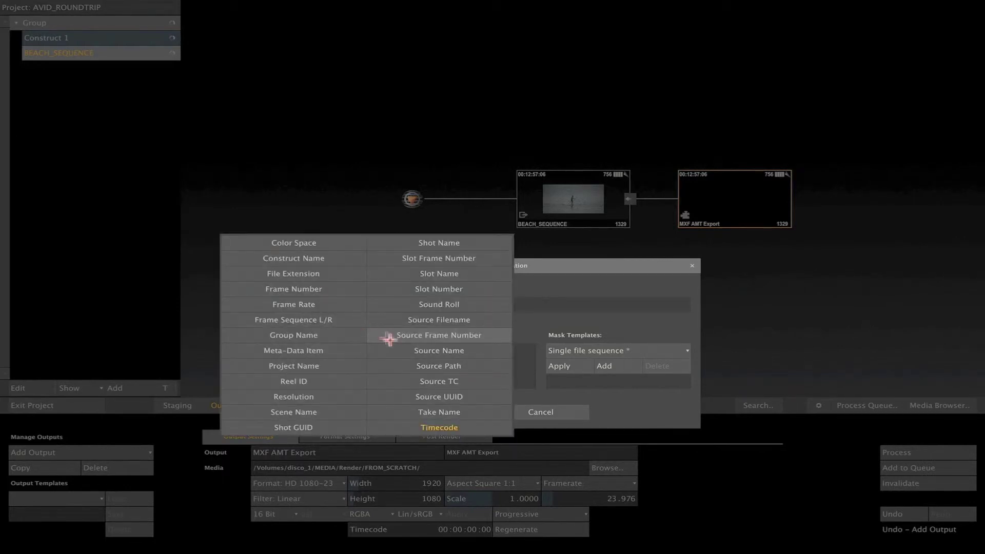
Step: Name the MXF output files by Source Name and start rendering BEACH_SEQUENCE
click(403, 350)
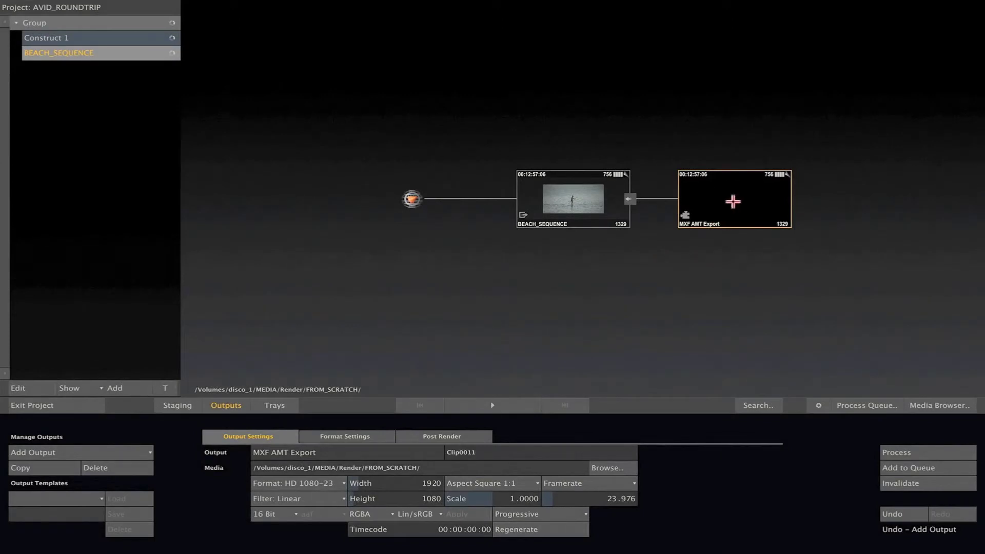
click(897, 452)
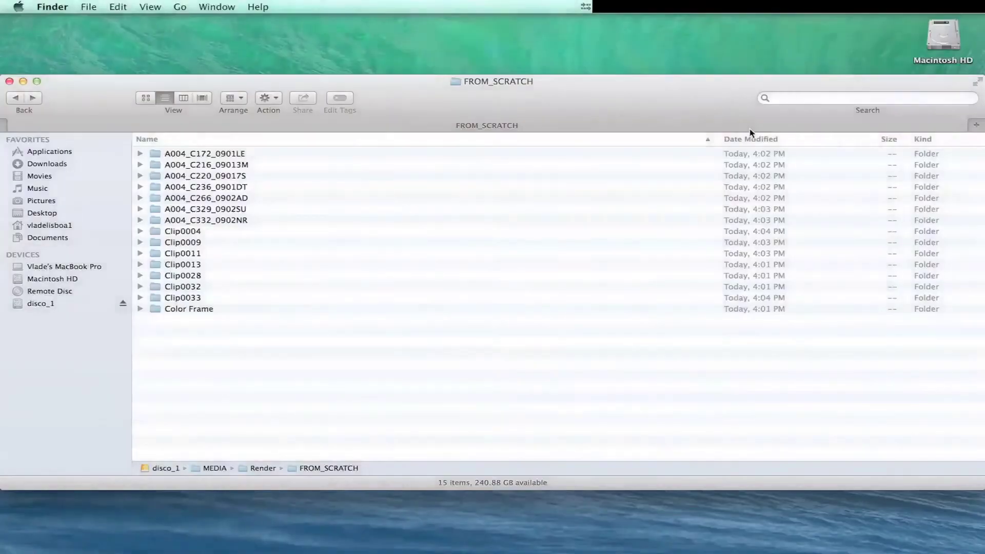
Step: Search Finder for '.mxf' files to list the renders in FROM_SCRATCH
click(813, 97)
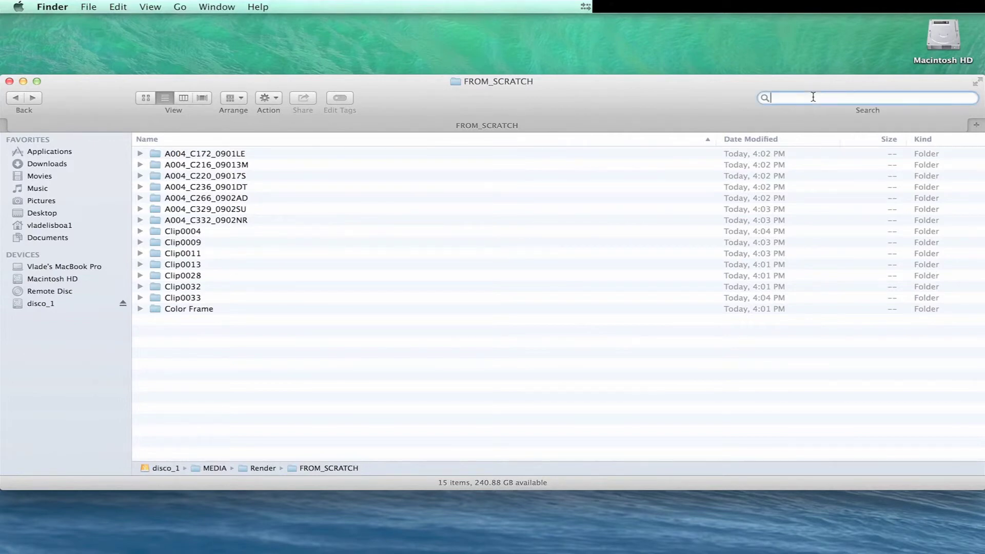
text(.mx)
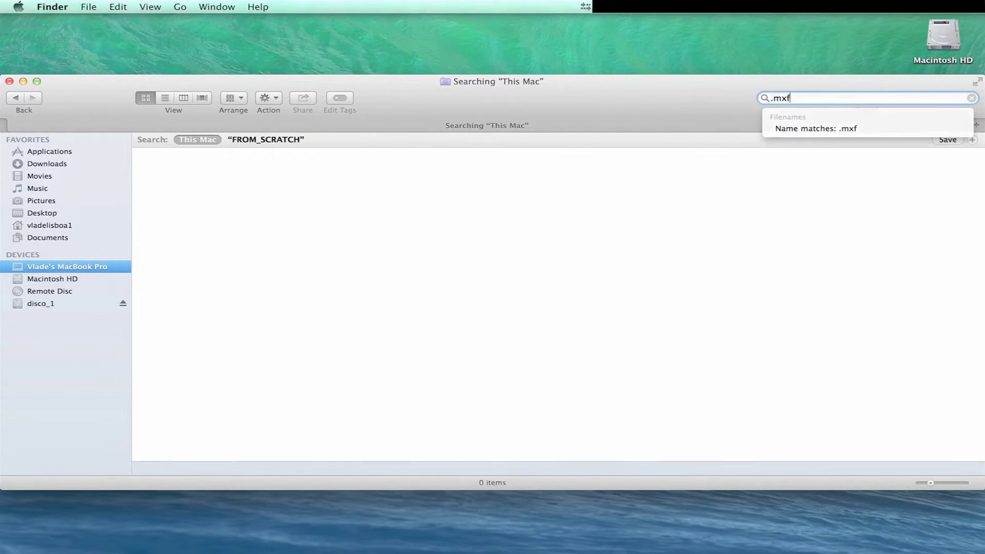
text(f)
key(Return)
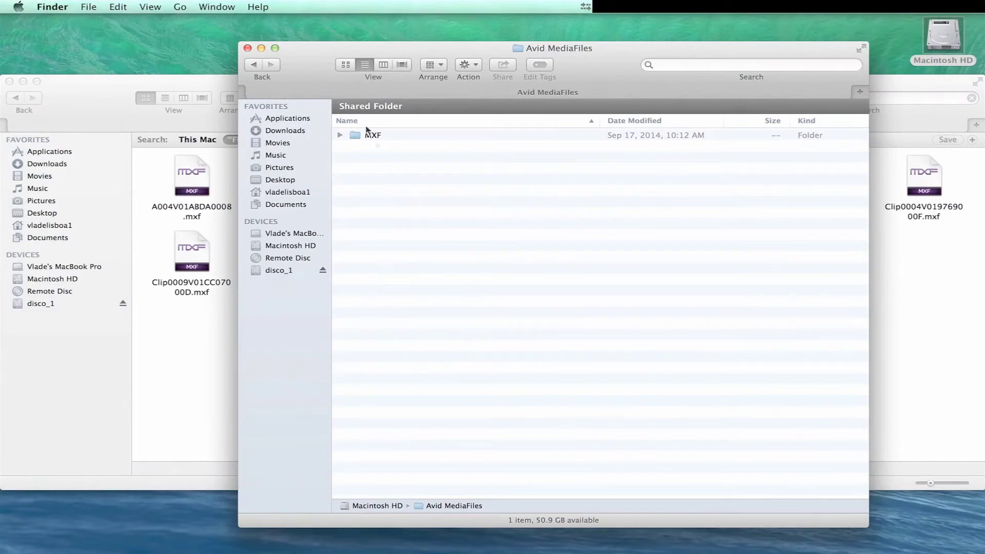
Step: Copy all 15 .mxf files into the Shared Folder's MXF/1 media folder
double_click(370, 134)
double_click(369, 134)
drag(313, 61, 635, 306)
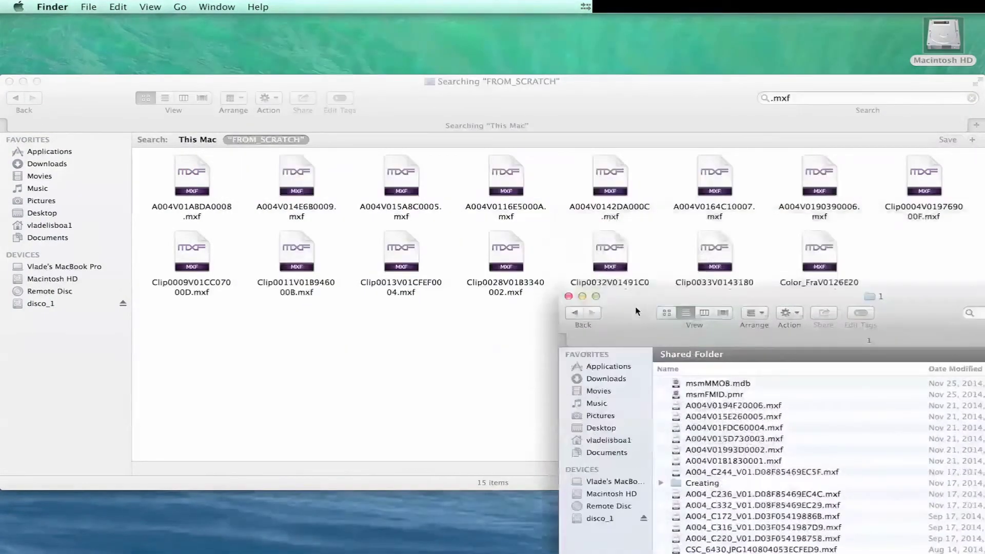
click(422, 336)
key(super+a)
drag(405, 251, 815, 519)
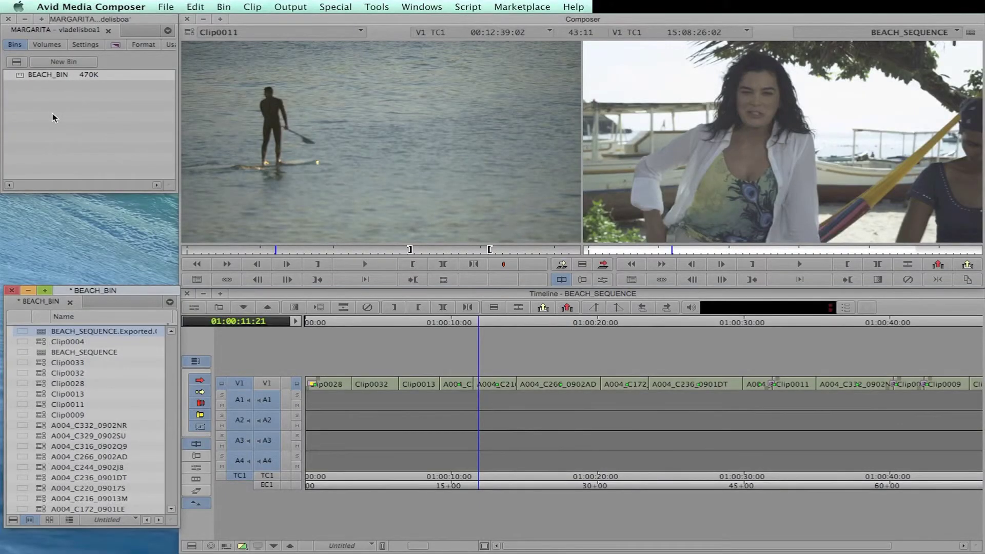
Step: Create a new bin in the project named FROM_SCRATCH
right_click(54, 118)
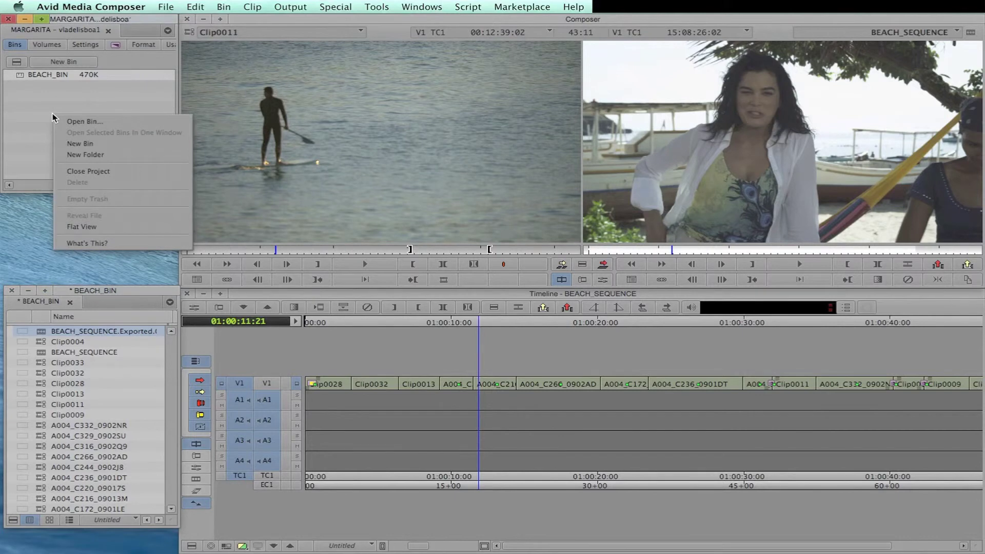
click(117, 141)
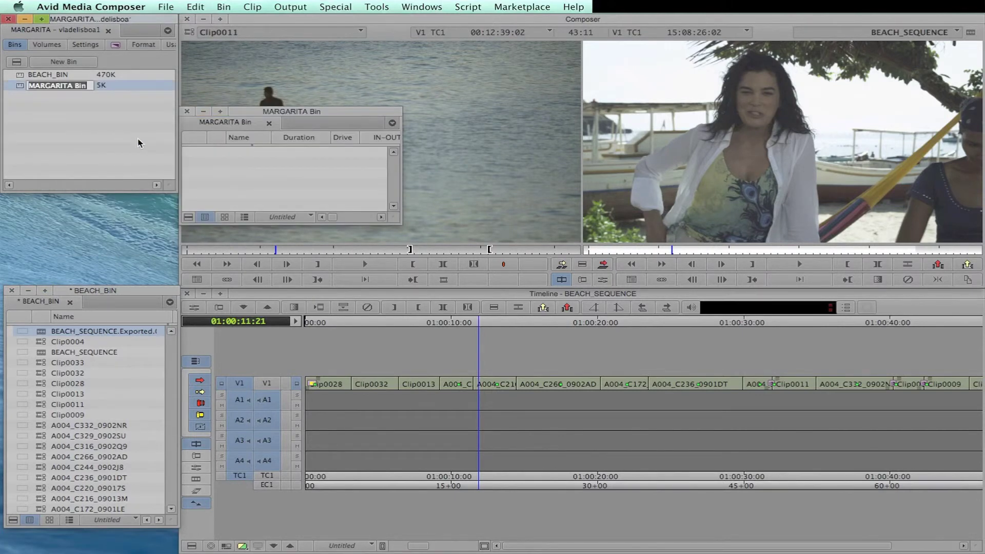
text(FROM_SCRATCH)
key(Return)
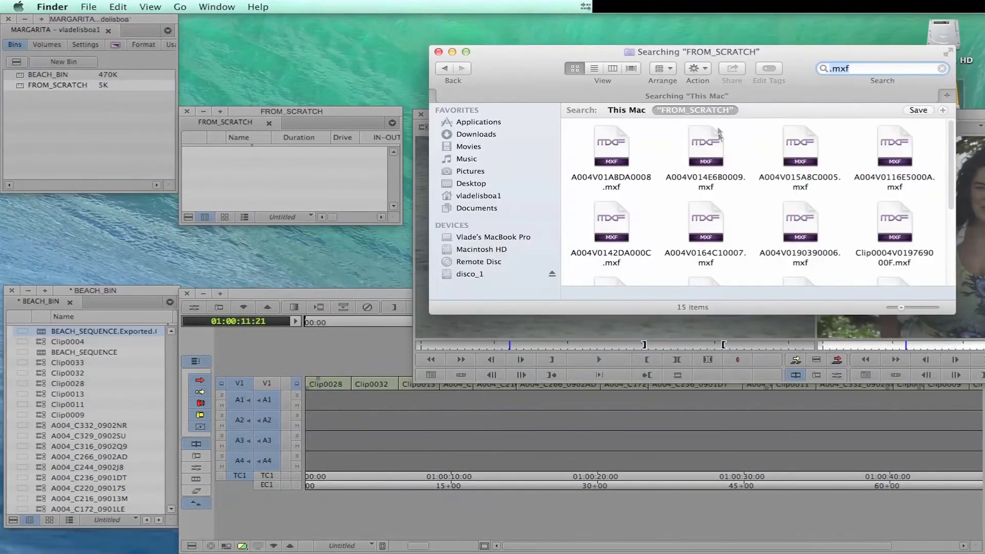
Step: Find the 15 .aaf files in Finder and import them into the FROM_SCRATCH bin
click(867, 68)
key(BackSpace)
key(BackSpace)
key(BackSpace)
text(a)
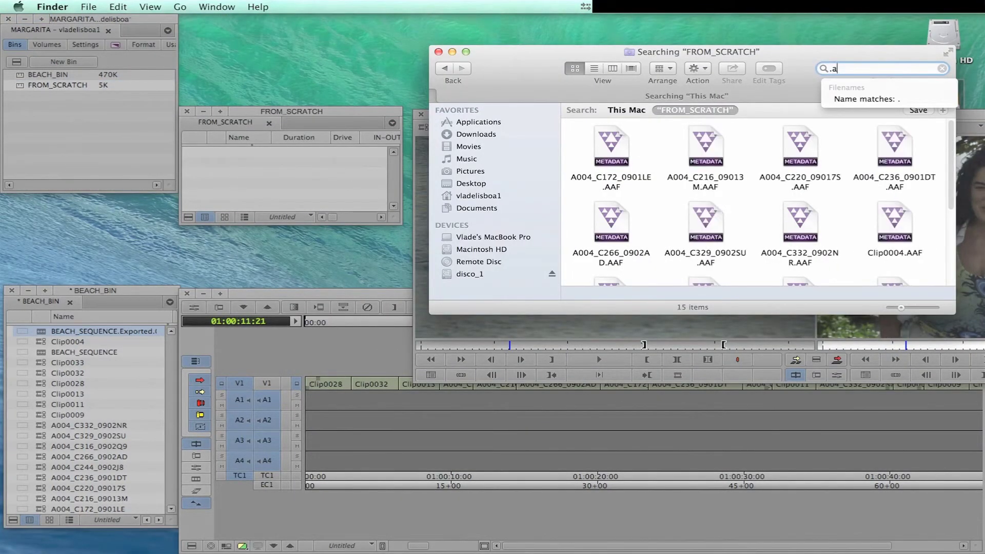
text(af)
key(Return)
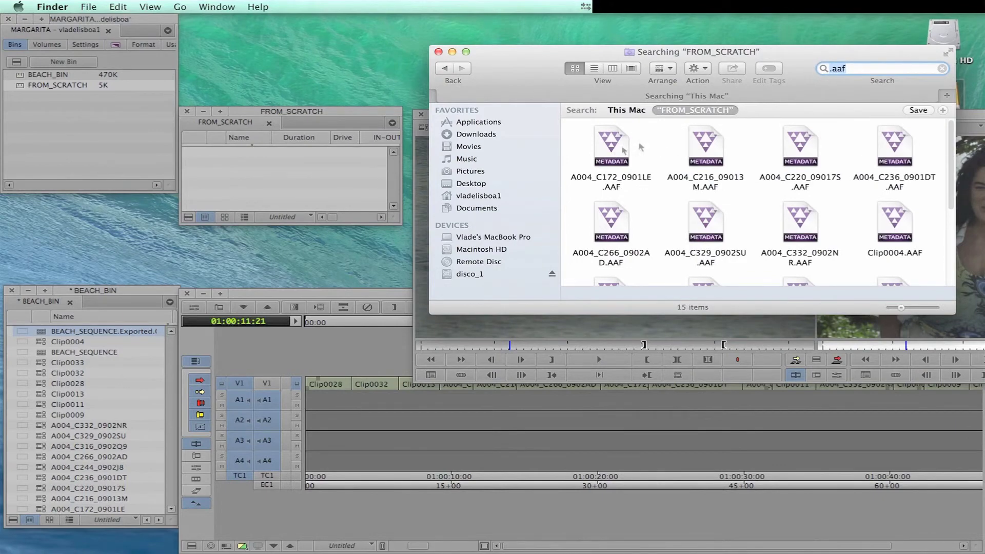
key(super+a)
drag(622, 150, 275, 187)
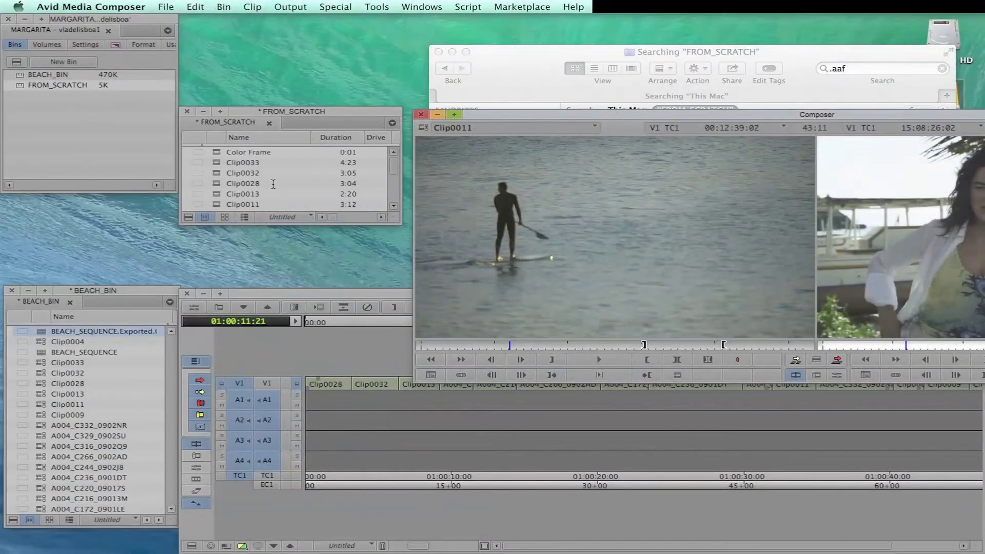
drag(386, 134, 385, 162)
Step: Preview clips A004_C332_0902NR through A004_C236_0901DT, then select every clip in the bin
double_click(208, 154)
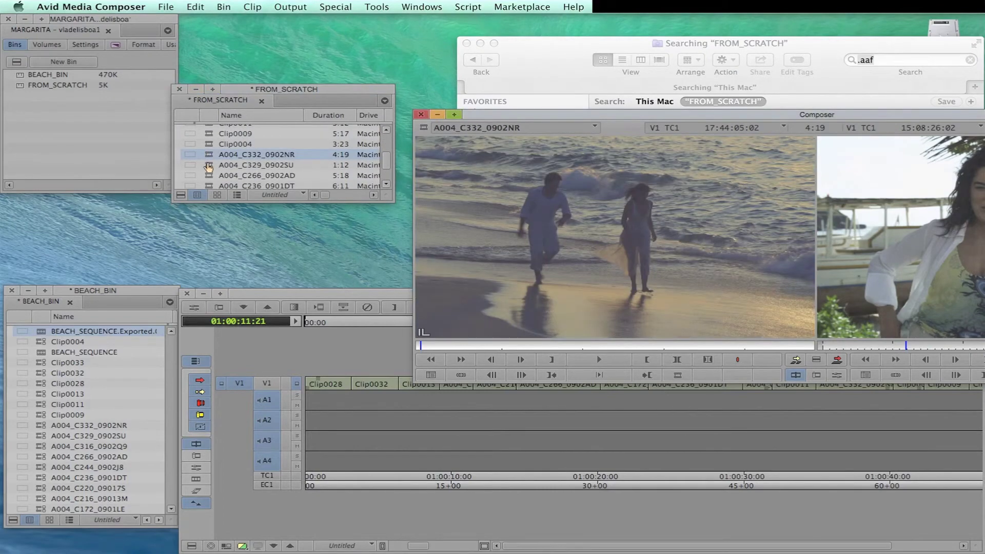
double_click(208, 165)
double_click(209, 175)
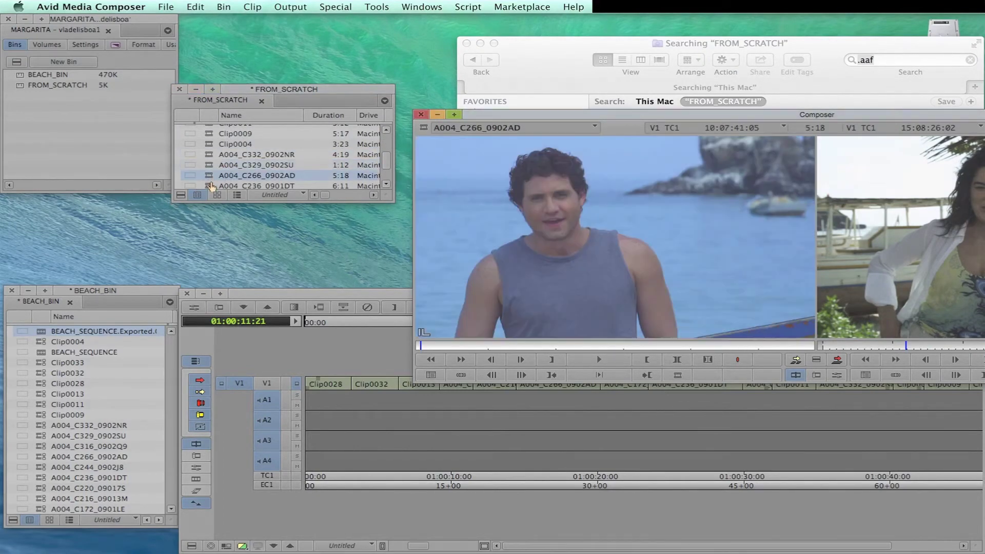
double_click(211, 186)
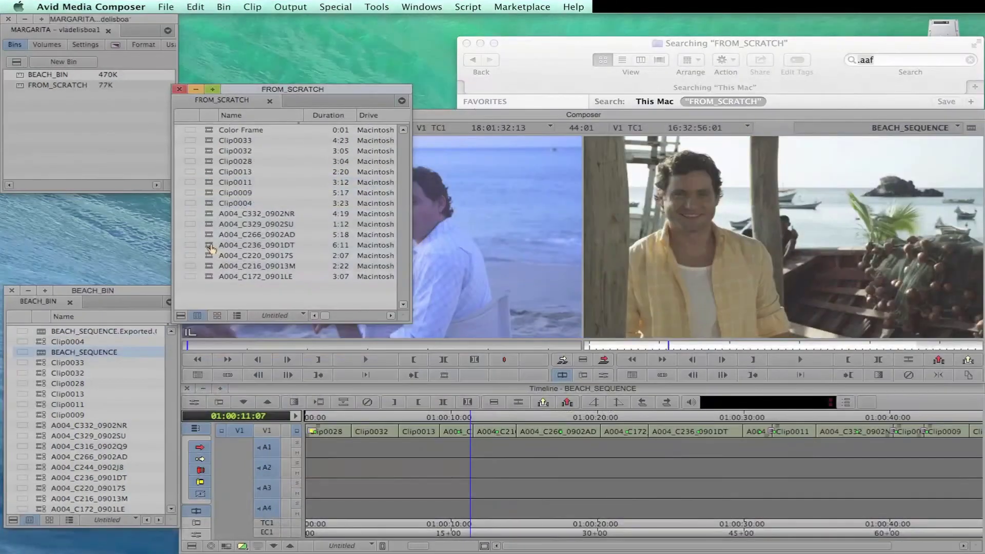
key(super+a)
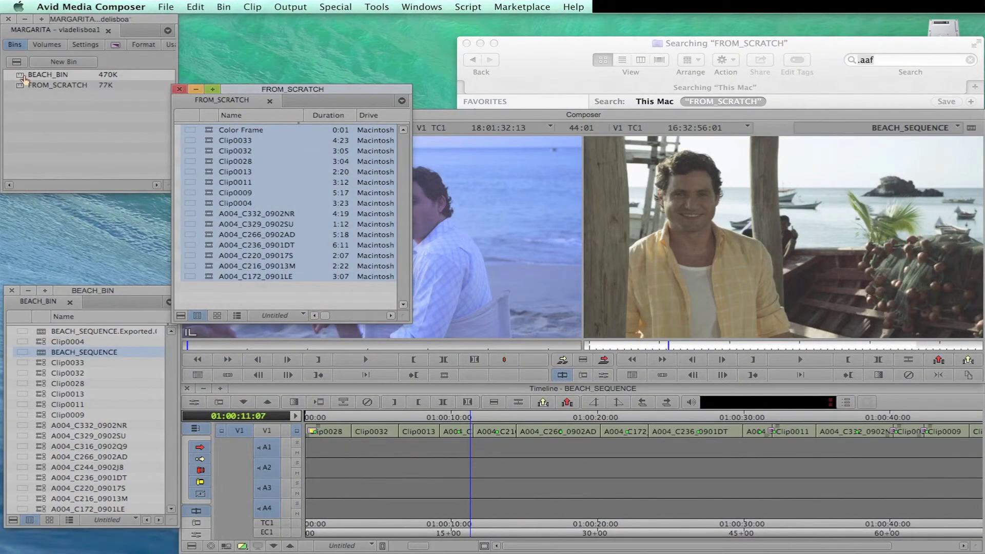
Step: Relink BEACH_SEQUENCE to the FROM_SCRATCH clips using selected items in all open bins, matched by Name
double_click(24, 79)
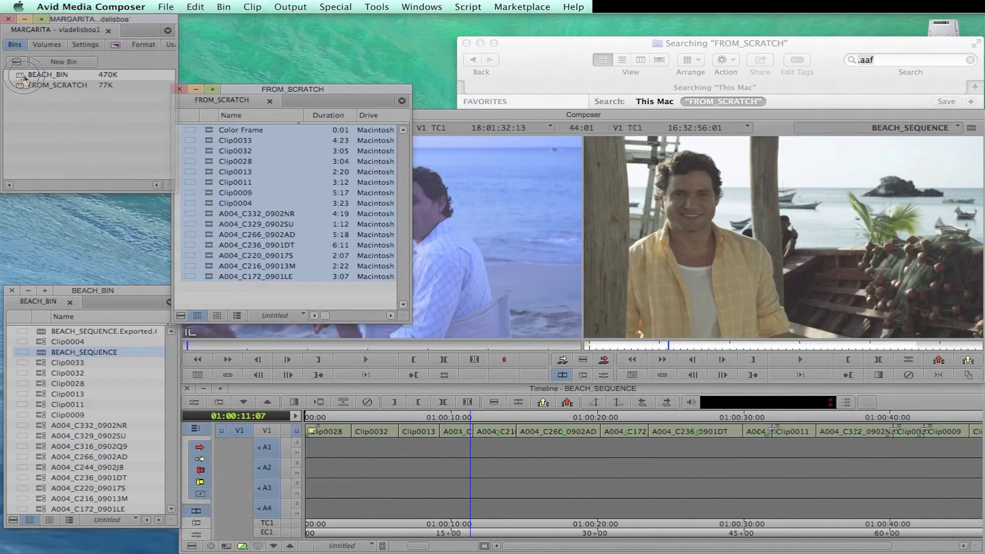
click(253, 6)
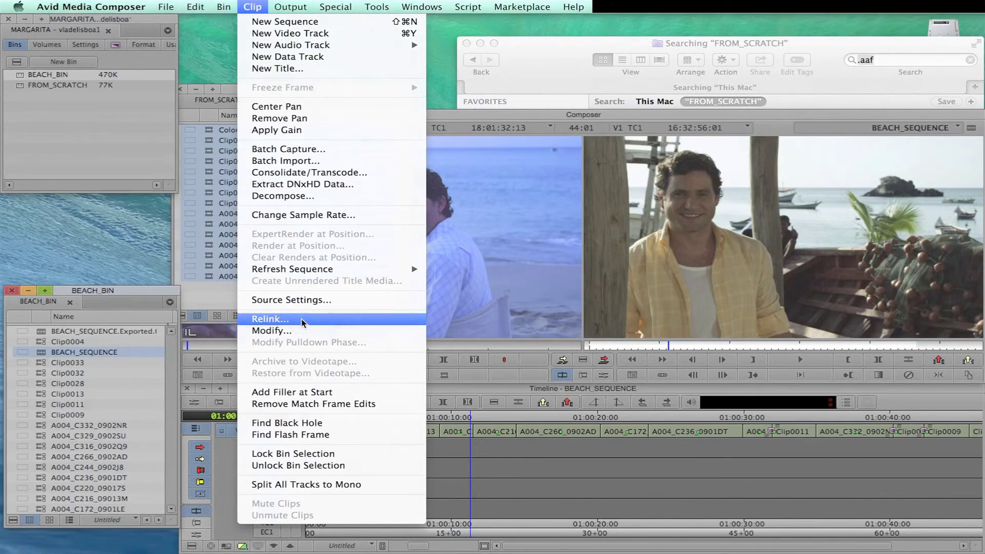
click(301, 318)
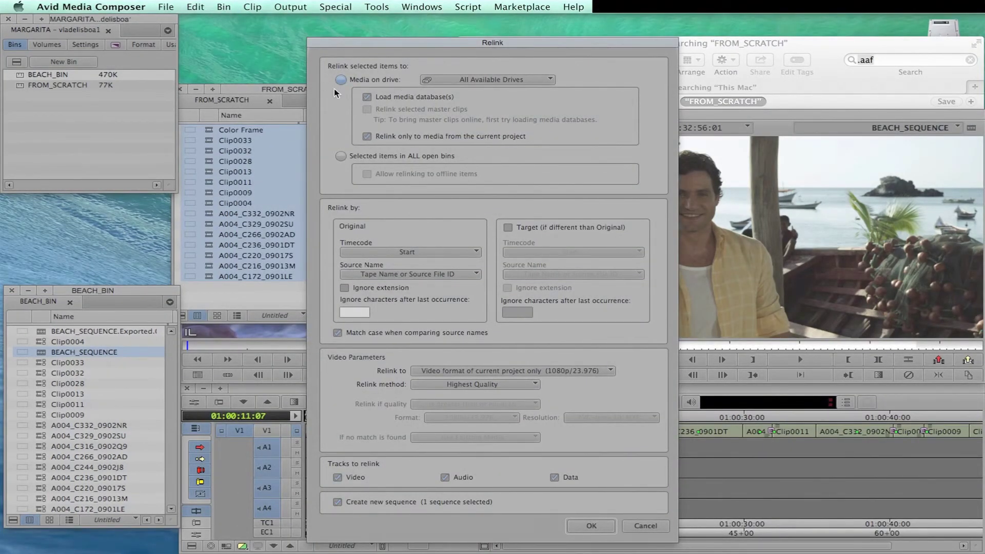
click(342, 156)
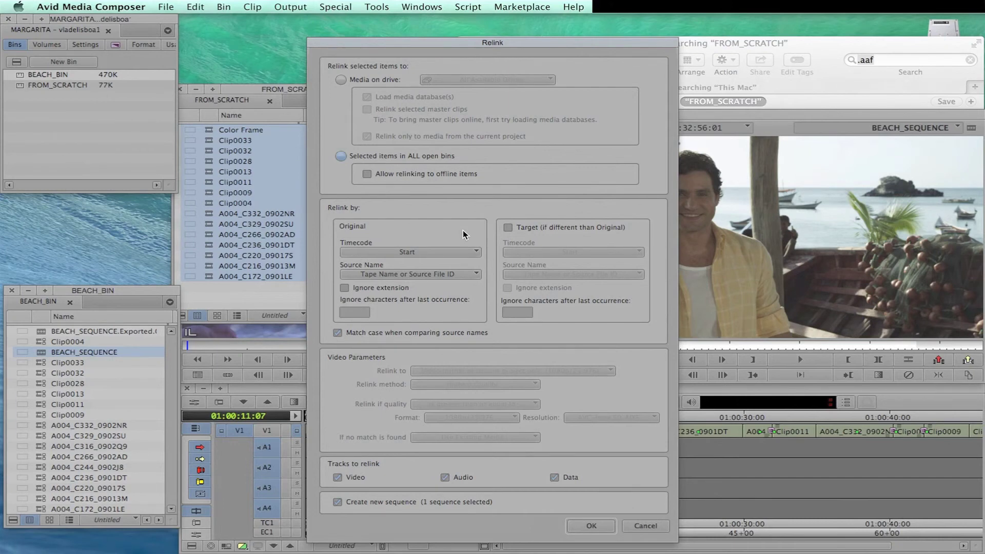
click(470, 276)
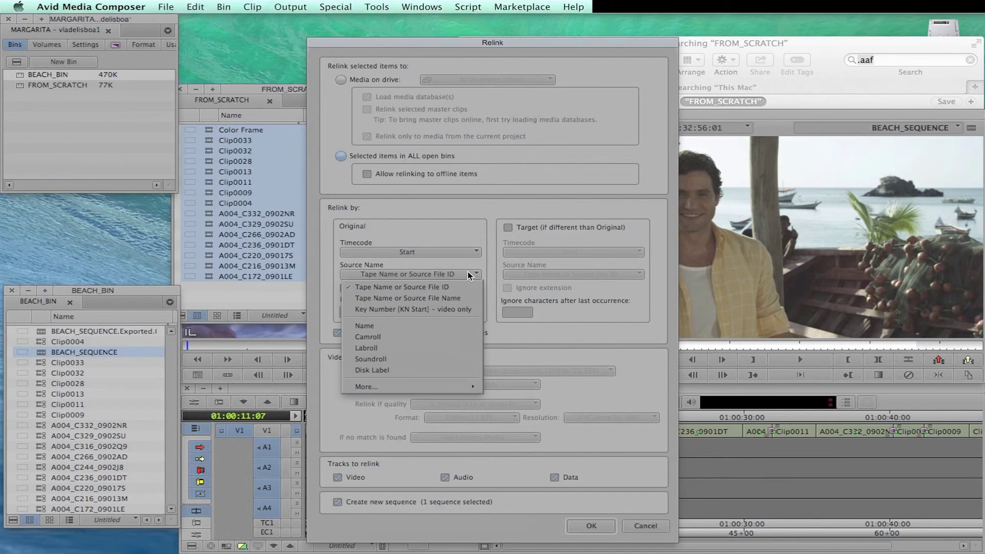
click(393, 327)
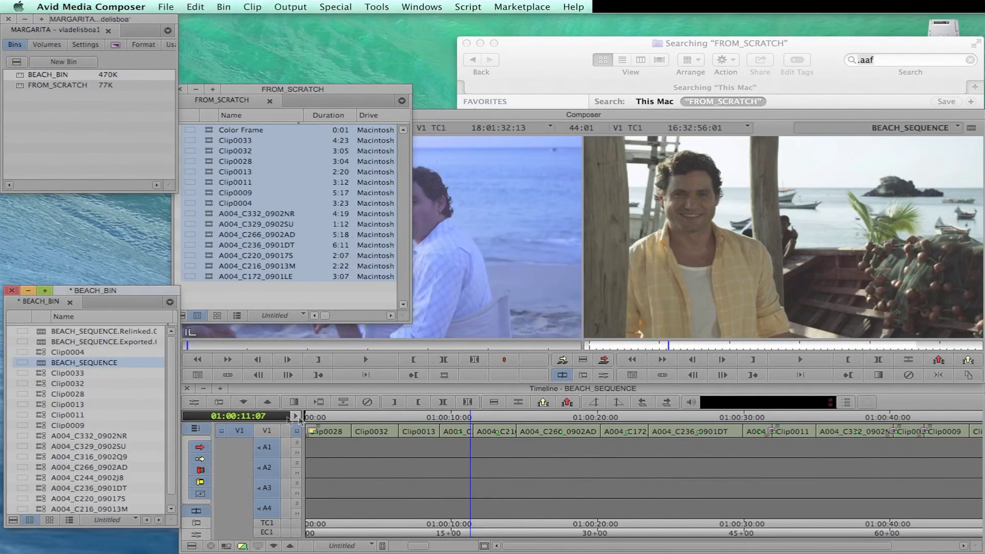
Step: Load BEACH_SEQUENCE.Relinked.01 from BEACH_BIN into the timeline
double_click(41, 334)
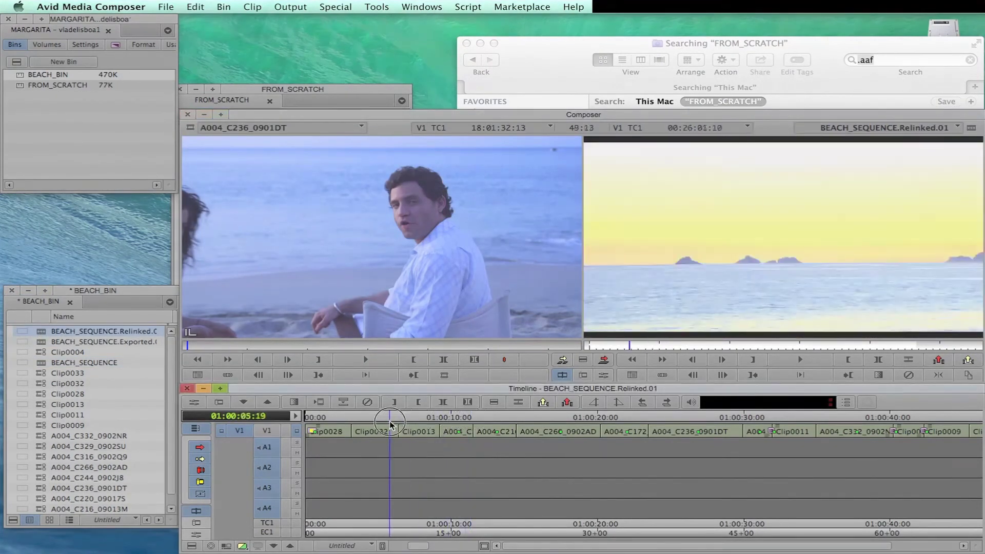